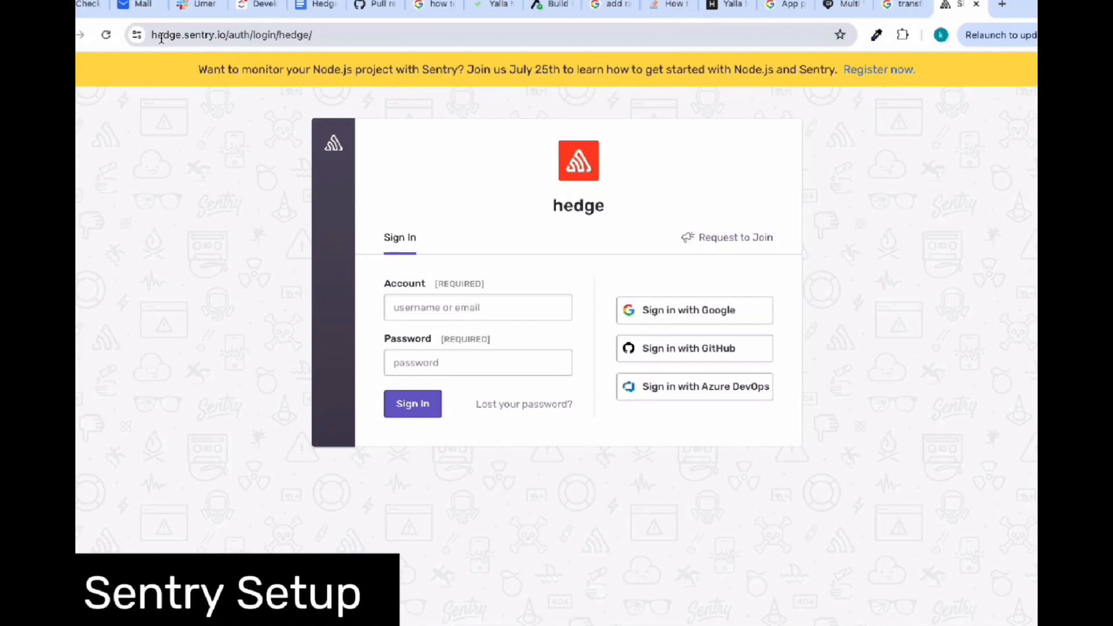
Sign in to the hedge organization with the account e-mail and password, and dismiss the offer to save the password
left_click_drag(161, 37, 275, 29)
left_click(267, 101)
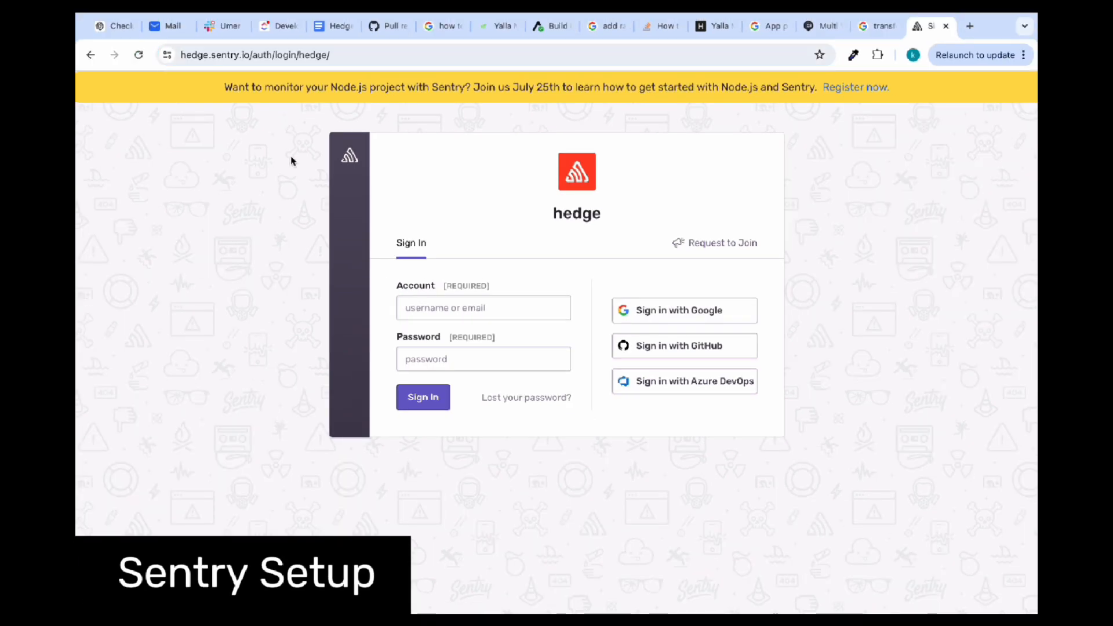
left_click(438, 305)
key("ctrl+v")
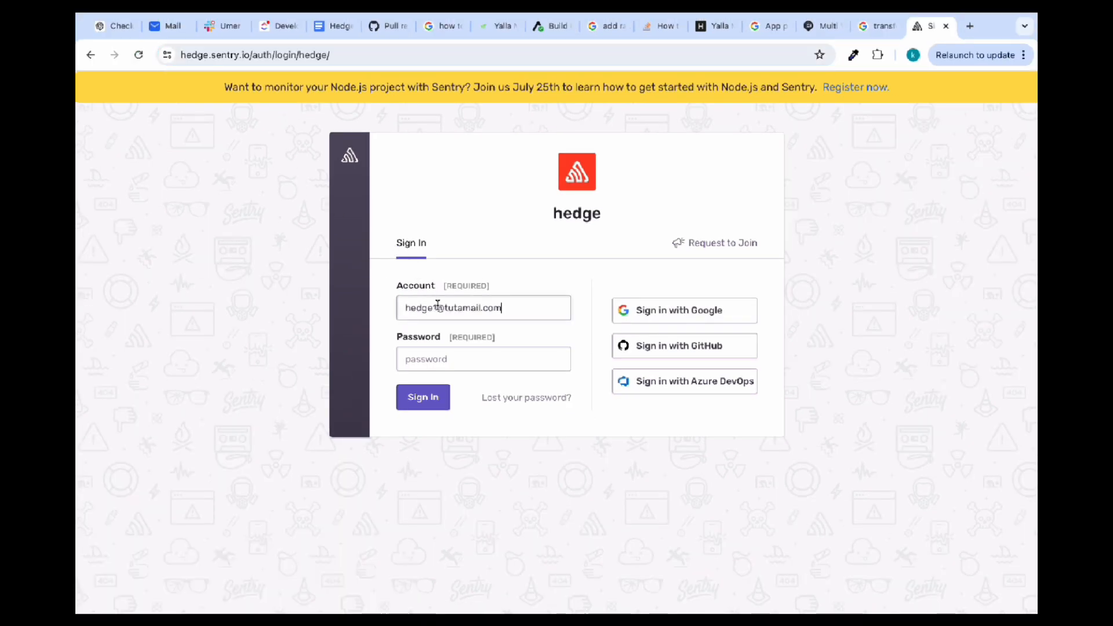
left_click(438, 361)
type("•••")
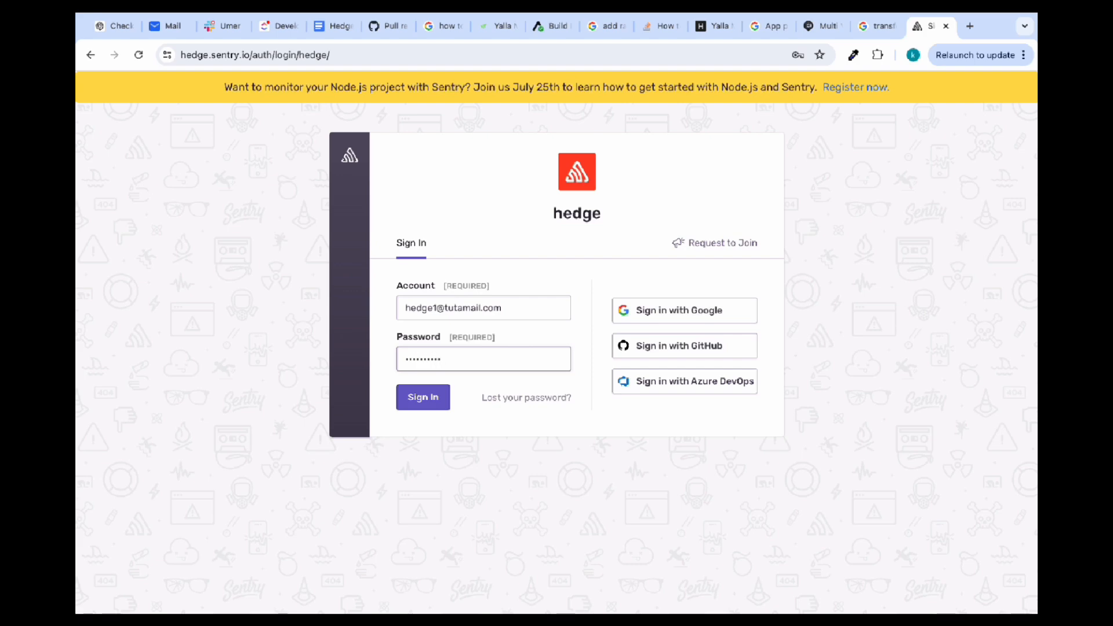
left_click(444, 396)
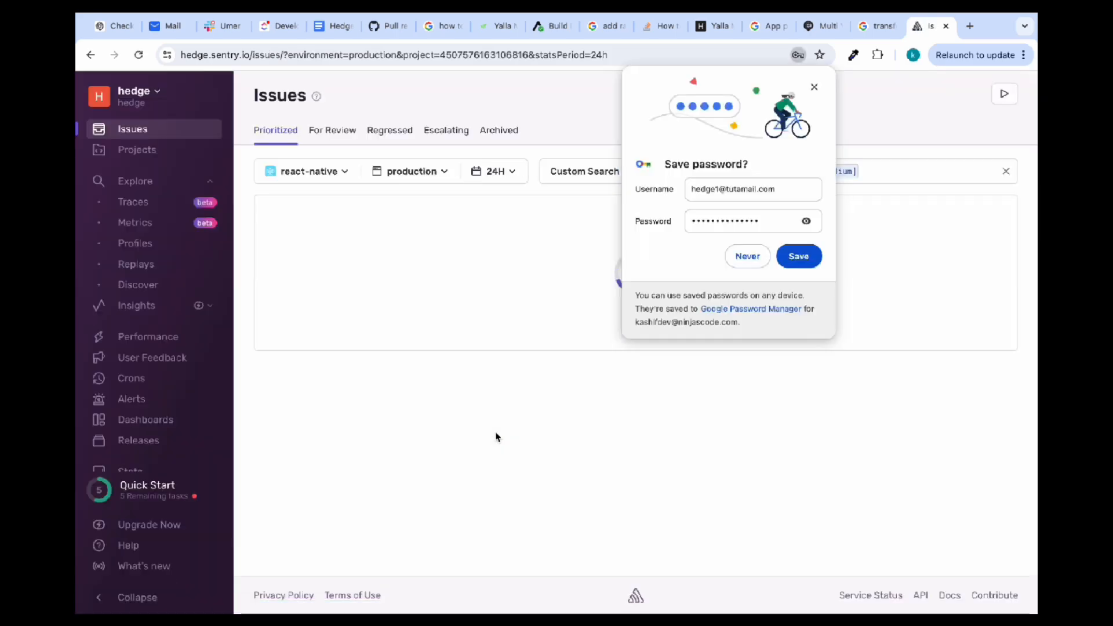
left_click(815, 87)
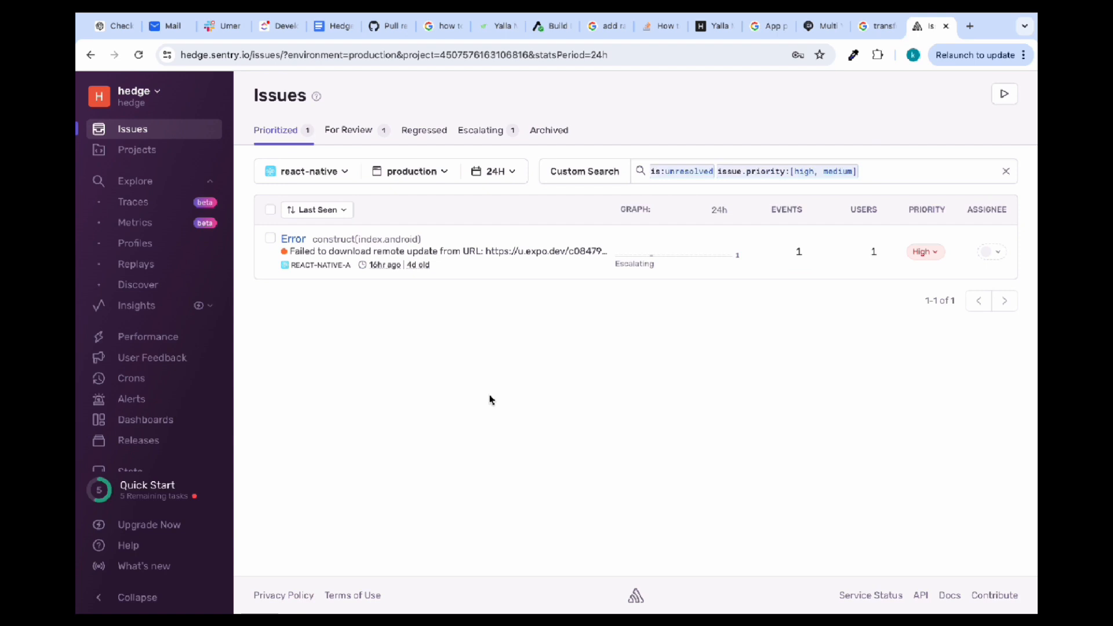
Start a new project from the Projects page and choose Node.js as its platform
left_click(139, 151)
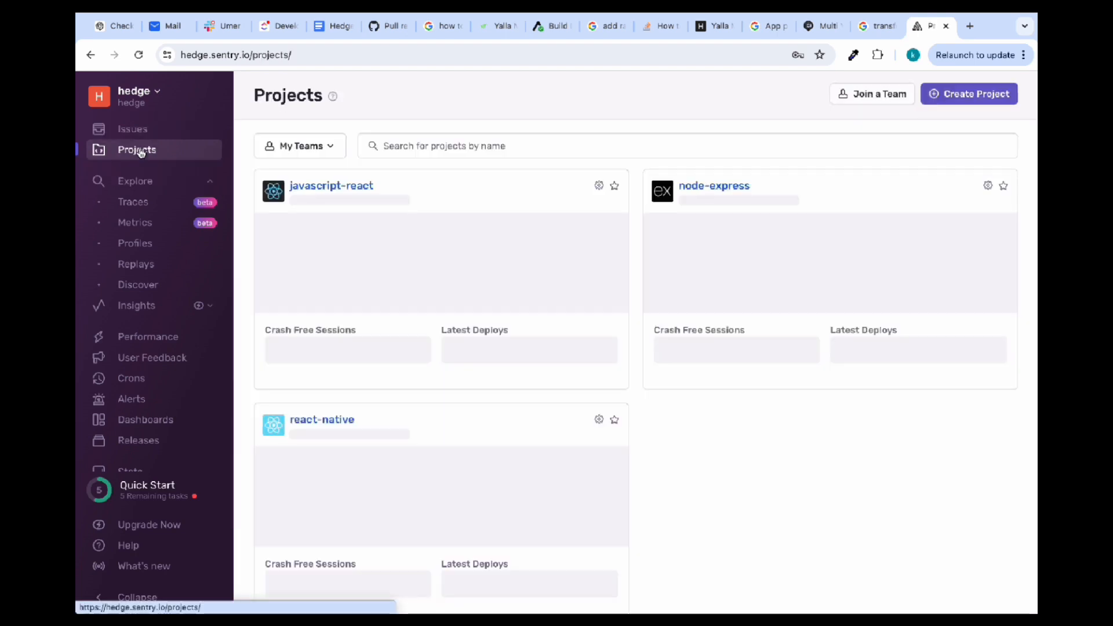
left_click(965, 99)
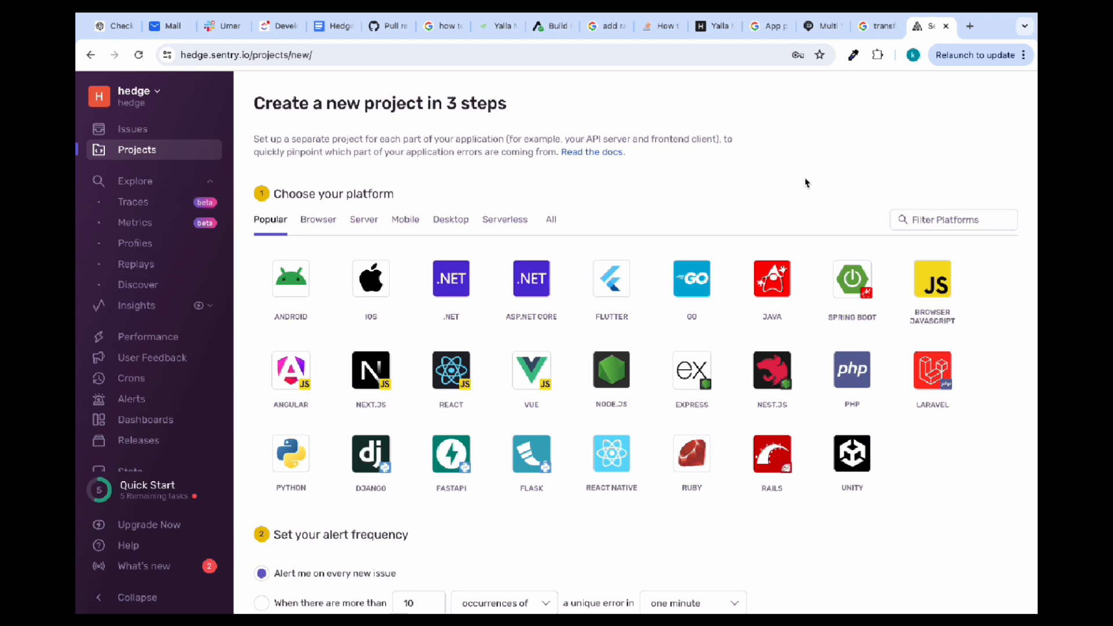
left_click(611, 376)
scroll(614, 388, "down", 3)
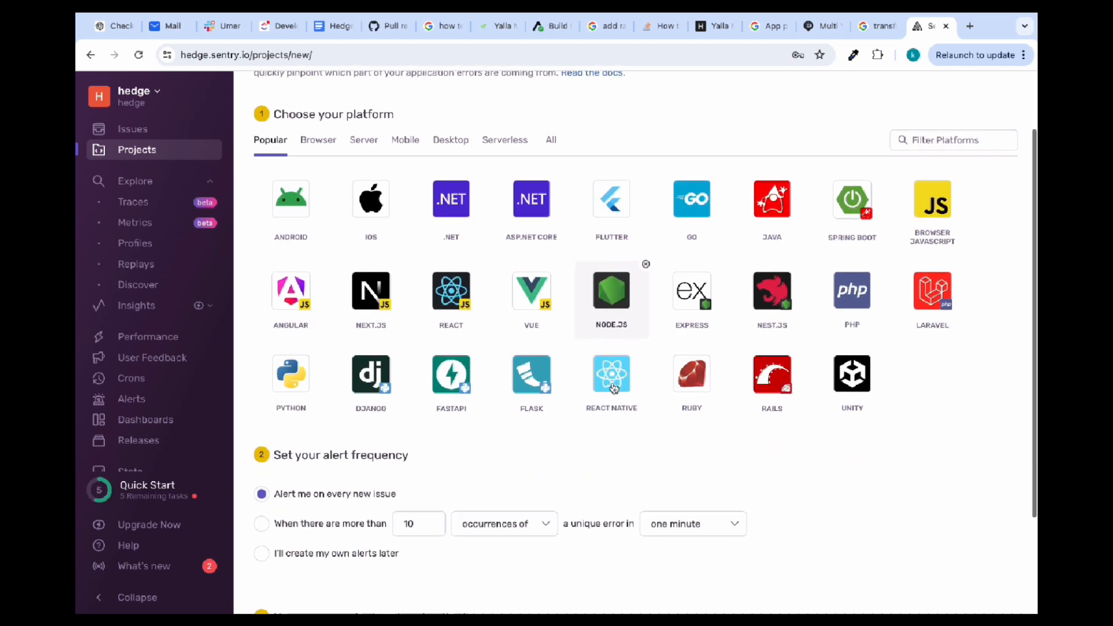
scroll(614, 388, "down", 1)
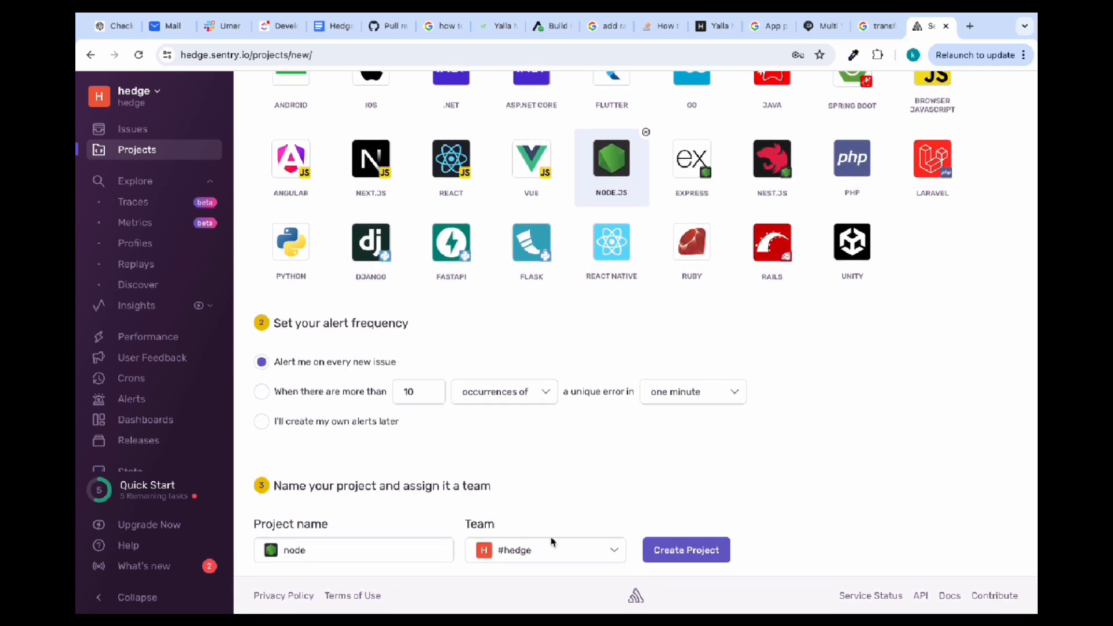
Create the node project for the #hedge team and choose Express as the framework for its SDK
left_click(591, 553)
left_click(591, 553)
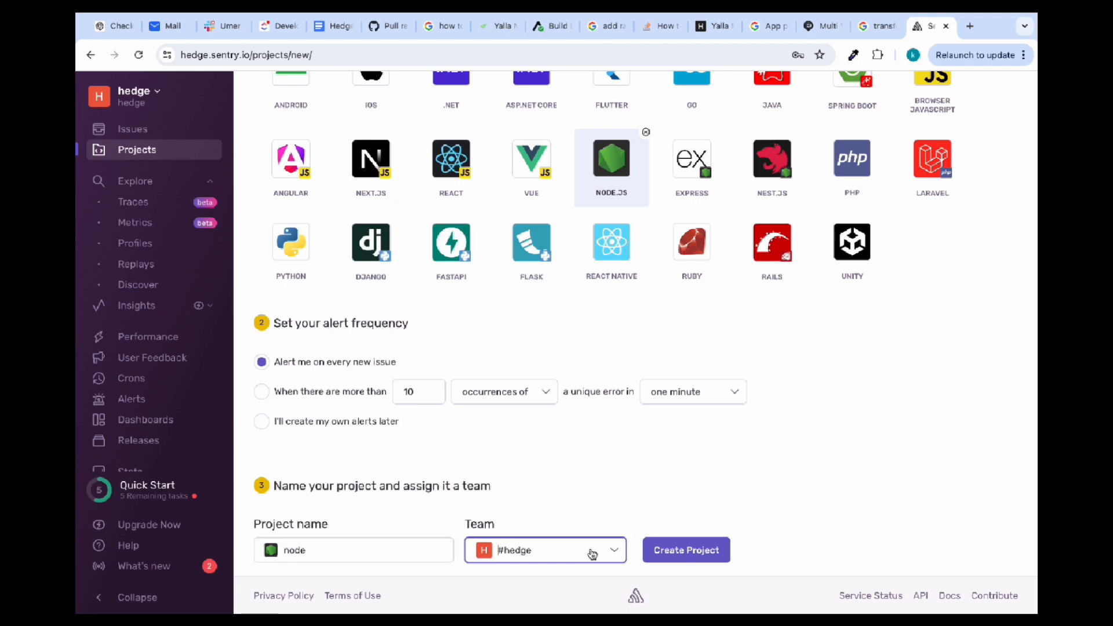
left_click(591, 553)
left_click(591, 553)
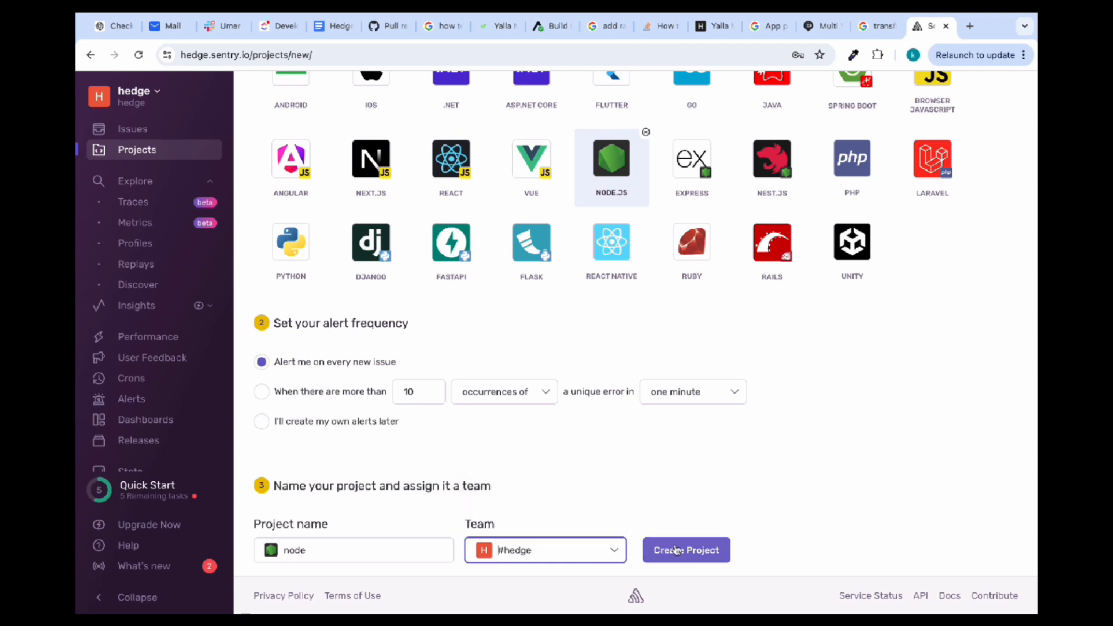
left_click(684, 553)
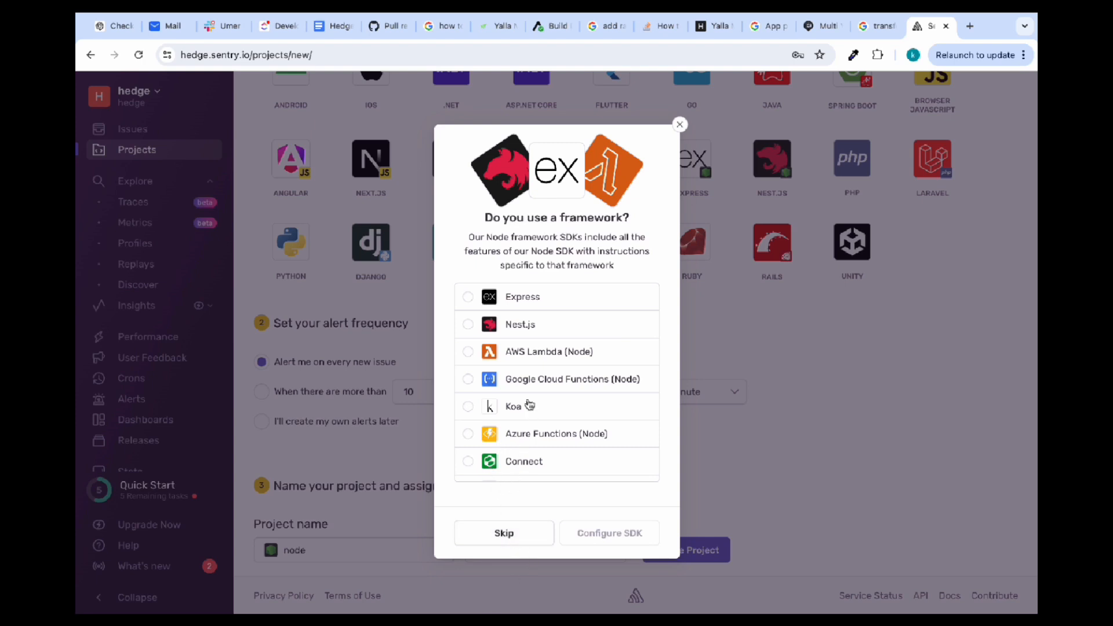
left_click(515, 302)
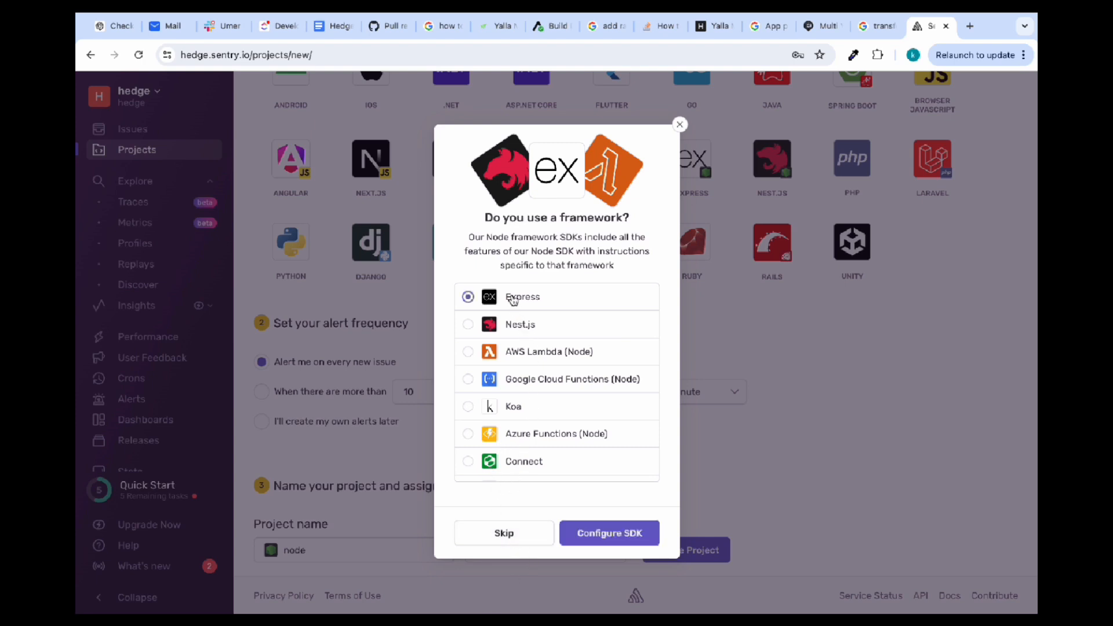
left_click(611, 534)
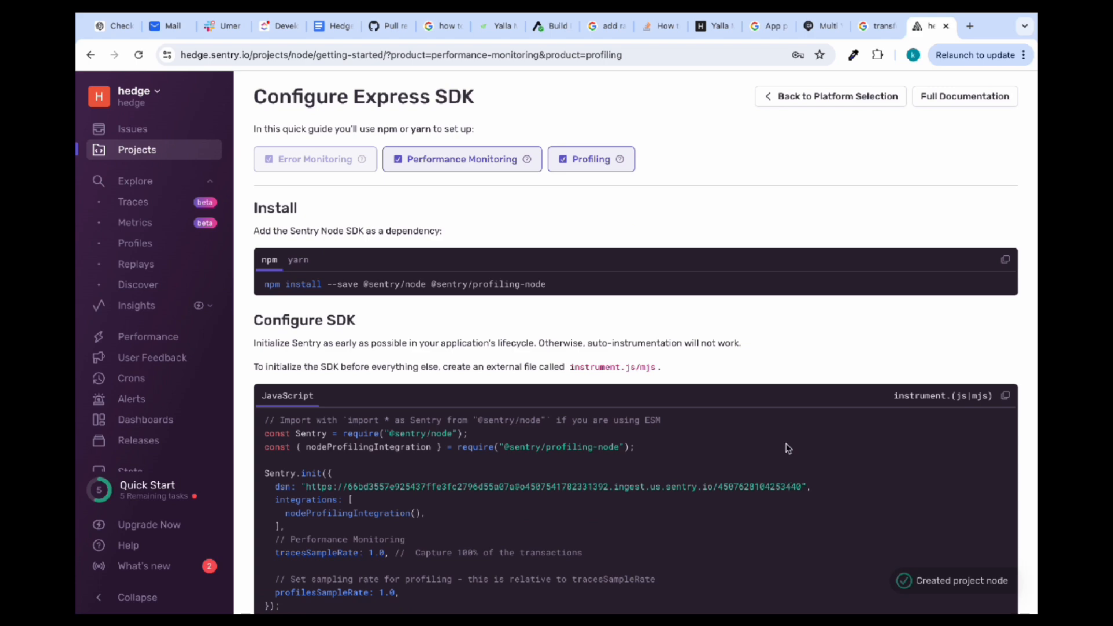
Examine the Express SDK setup guide, highlighting the DSN in the Sentry.init snippet and reading the index file code and source map instructions
scroll(788, 458, "down", 2)
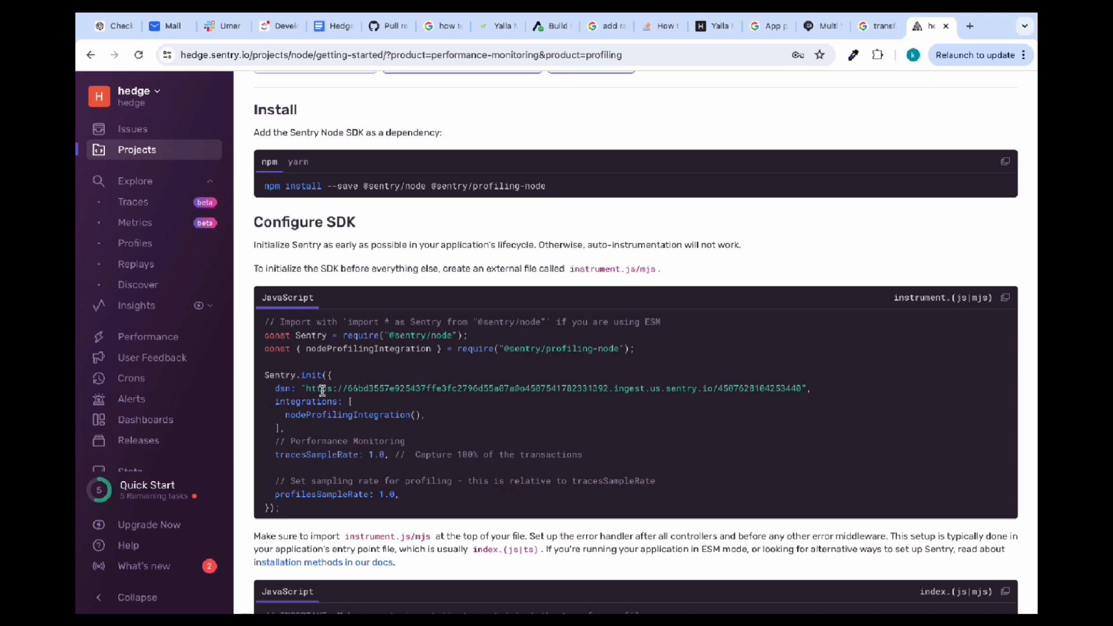
left_click_drag(322, 390, 782, 384)
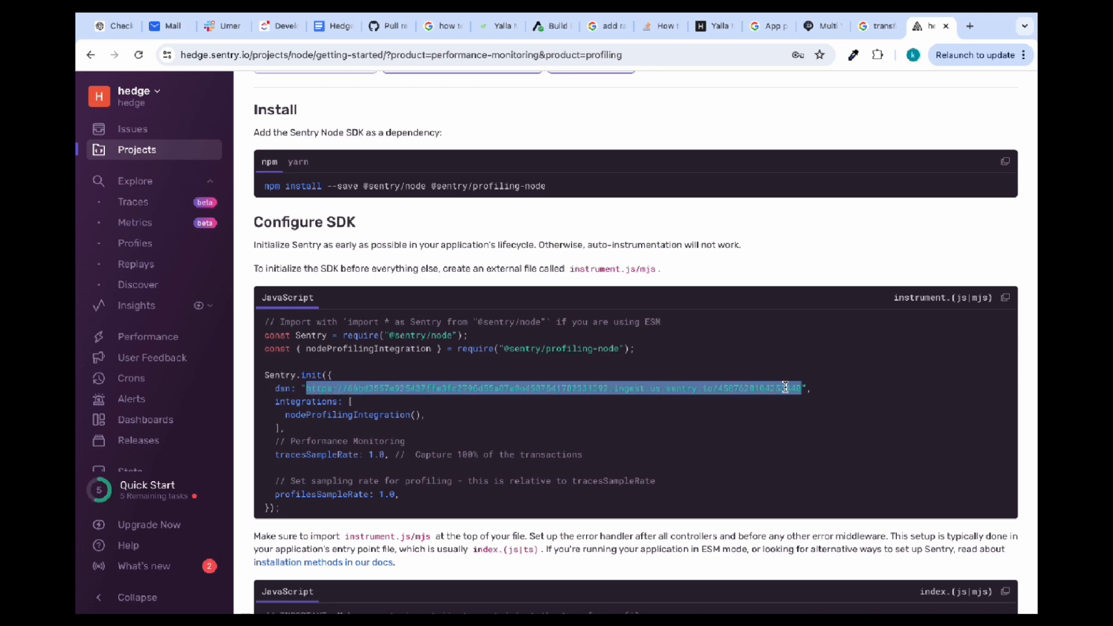
scroll(815, 402, "down", 5)
scroll(818, 405, "up", 4)
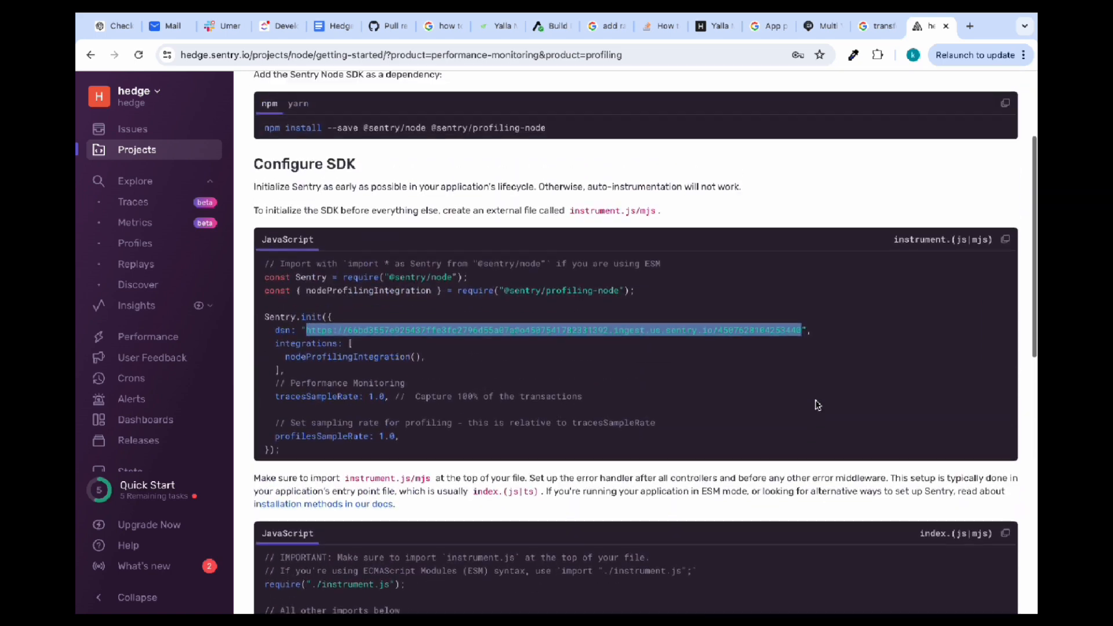
scroll(818, 405, "up", 1)
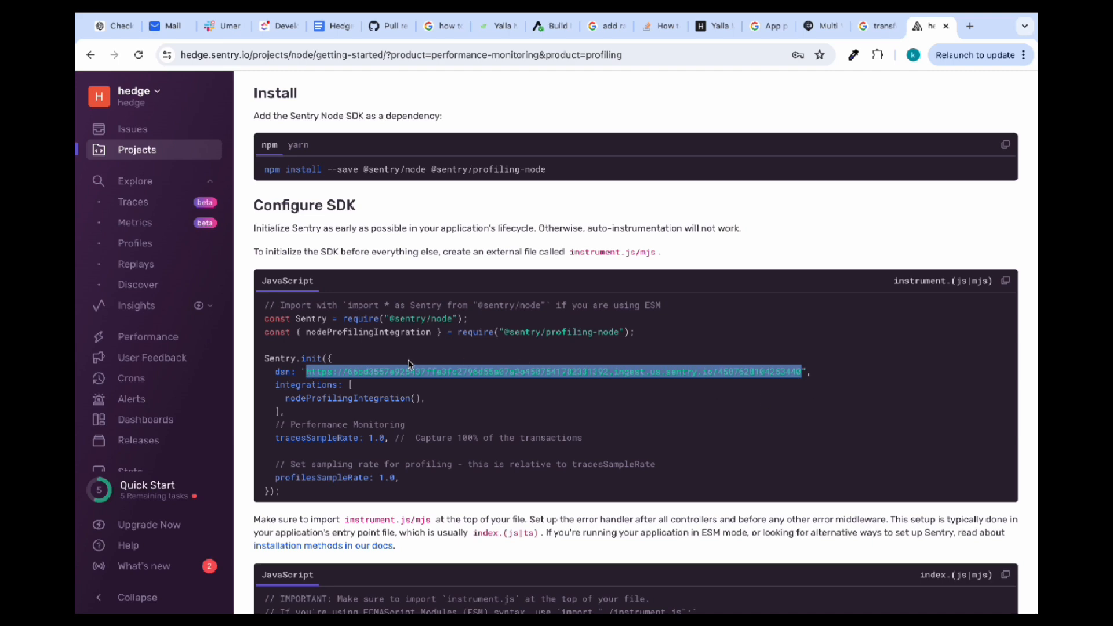
scroll(609, 366, "down", 2)
scroll(610, 368, "down", 5)
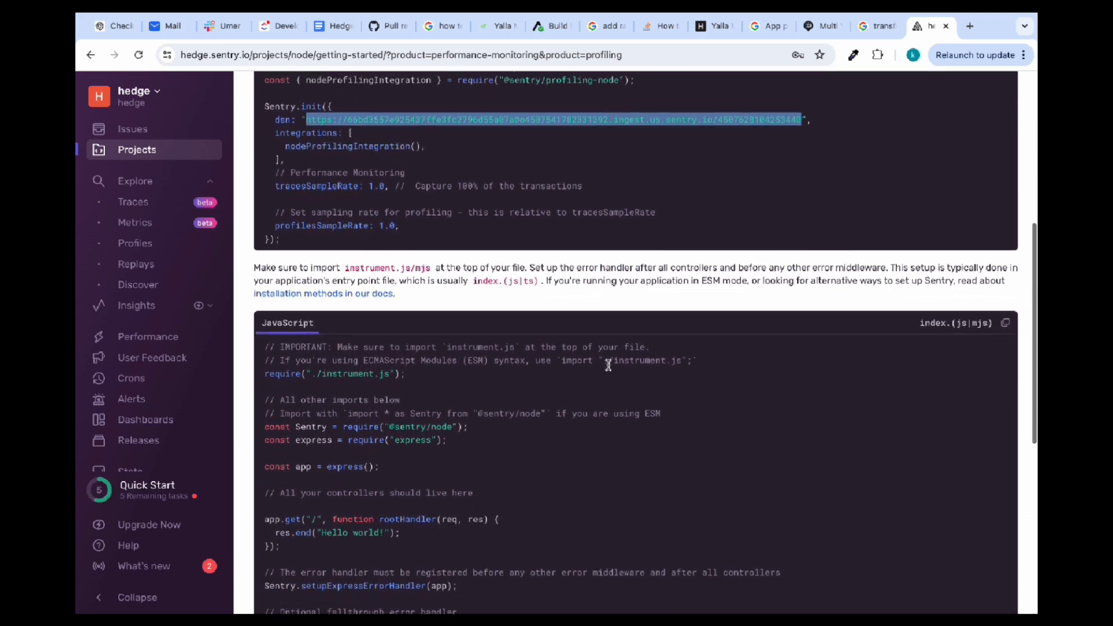
scroll(608, 366, "down", 2)
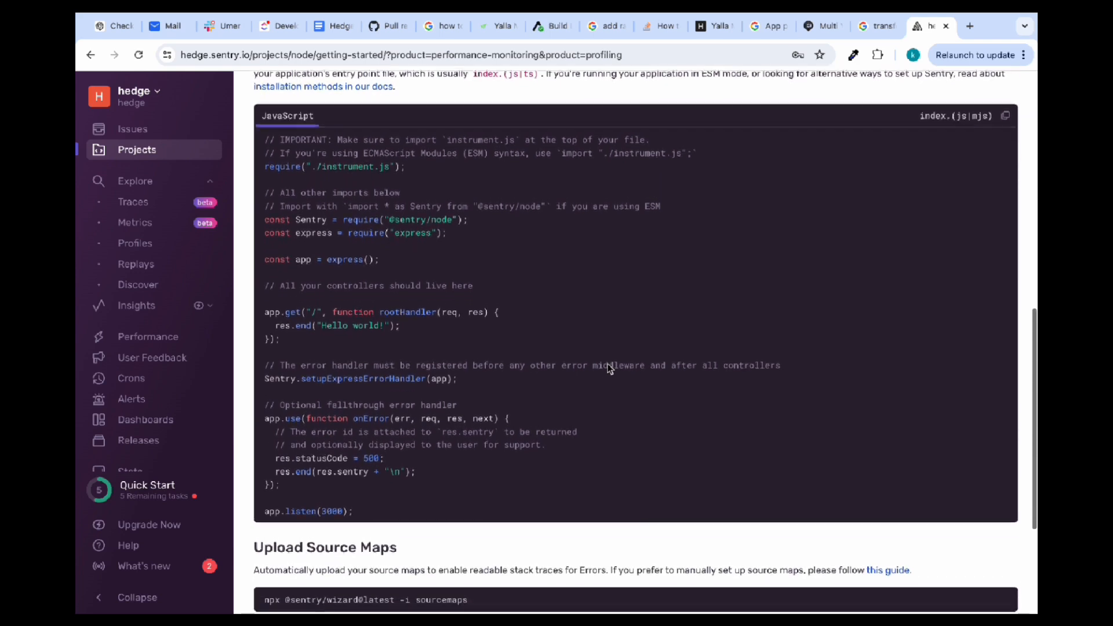
scroll(610, 369, "down", 1)
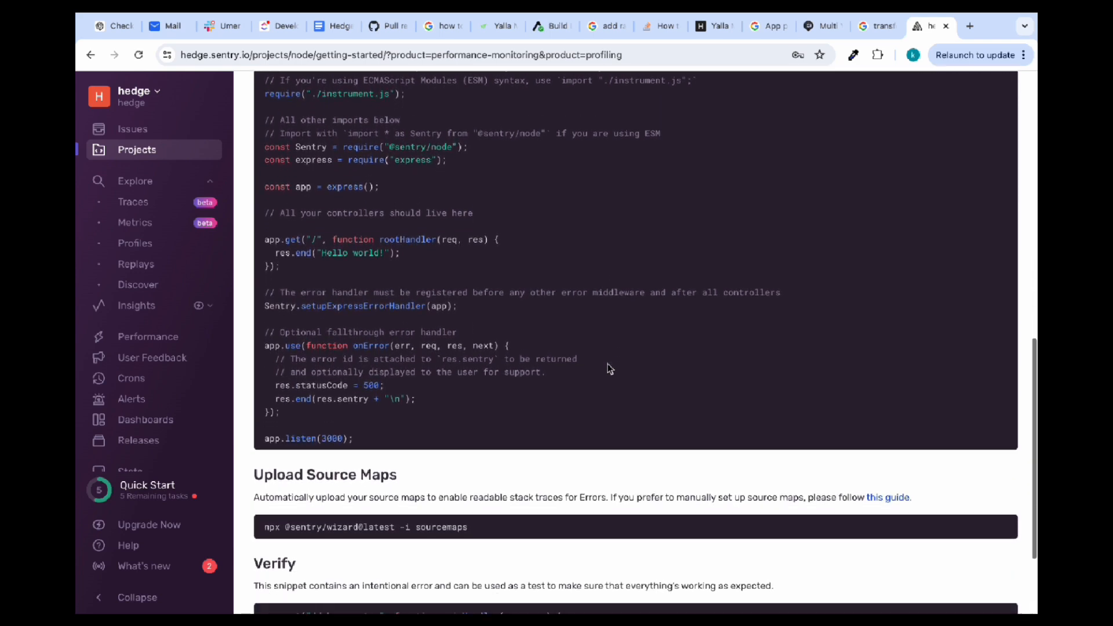
scroll(610, 369, "up", 5)
scroll(610, 368, "up", 2)
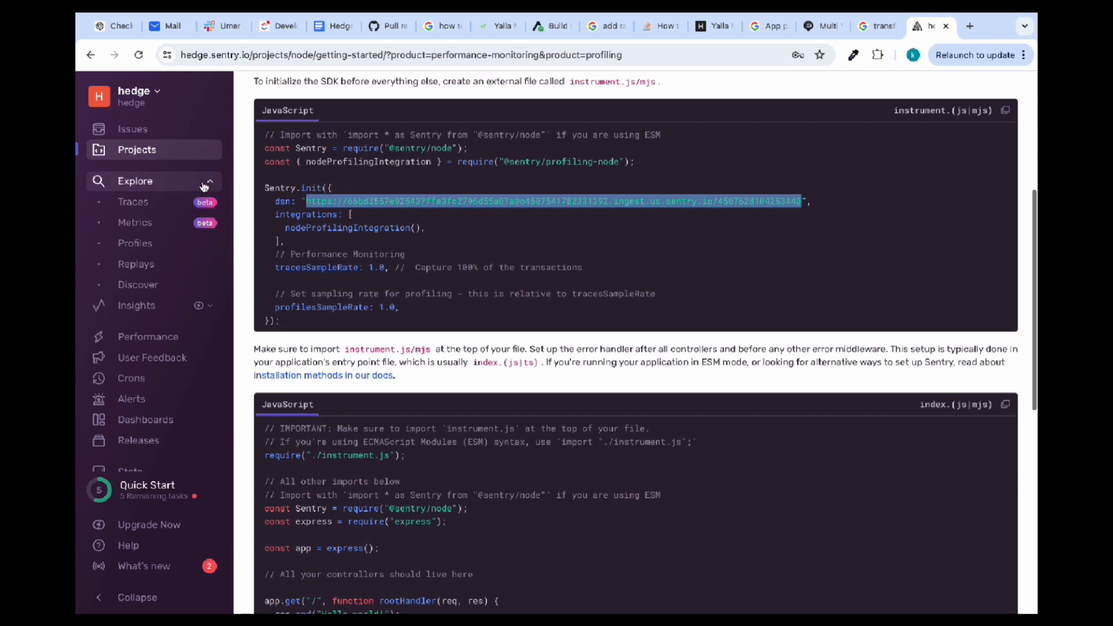
Return to the Projects overview and look over the card of the new node project
left_click(134, 150)
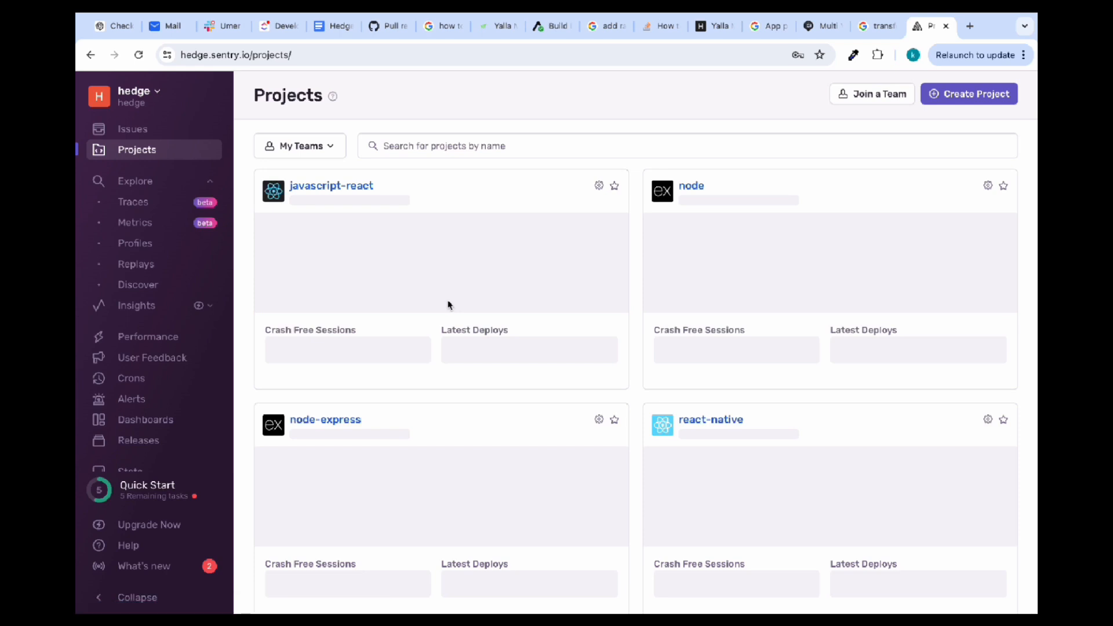
scroll(535, 297, "down", 1)
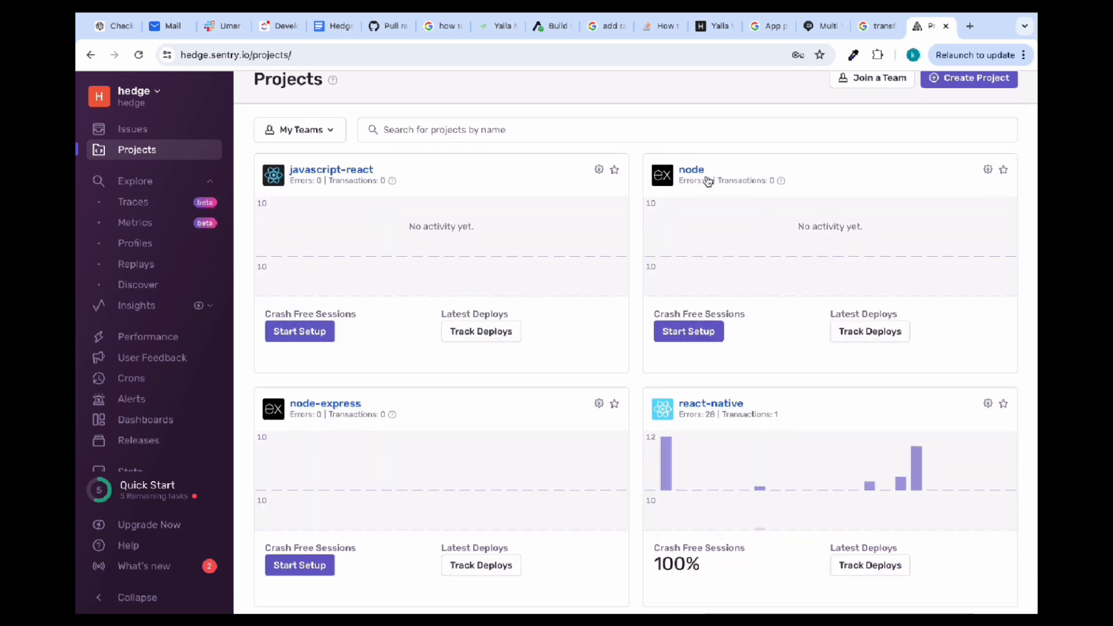
scroll(933, 188, "up", 1)
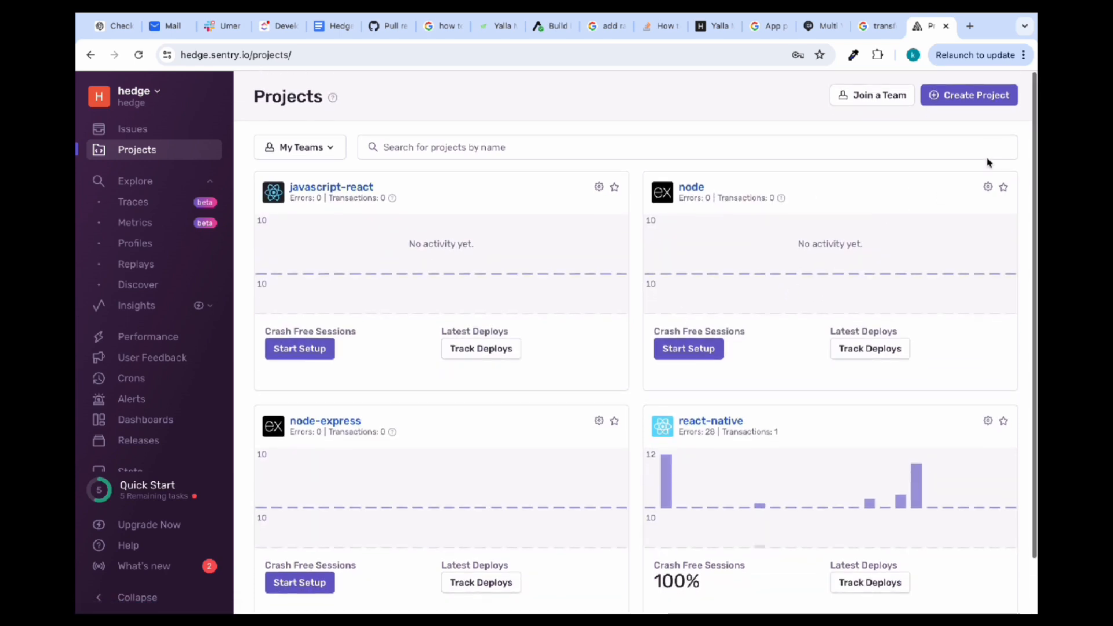
Create another project on the React Native platform for the #hedge team, keeping alerts on every new issue
left_click(975, 103)
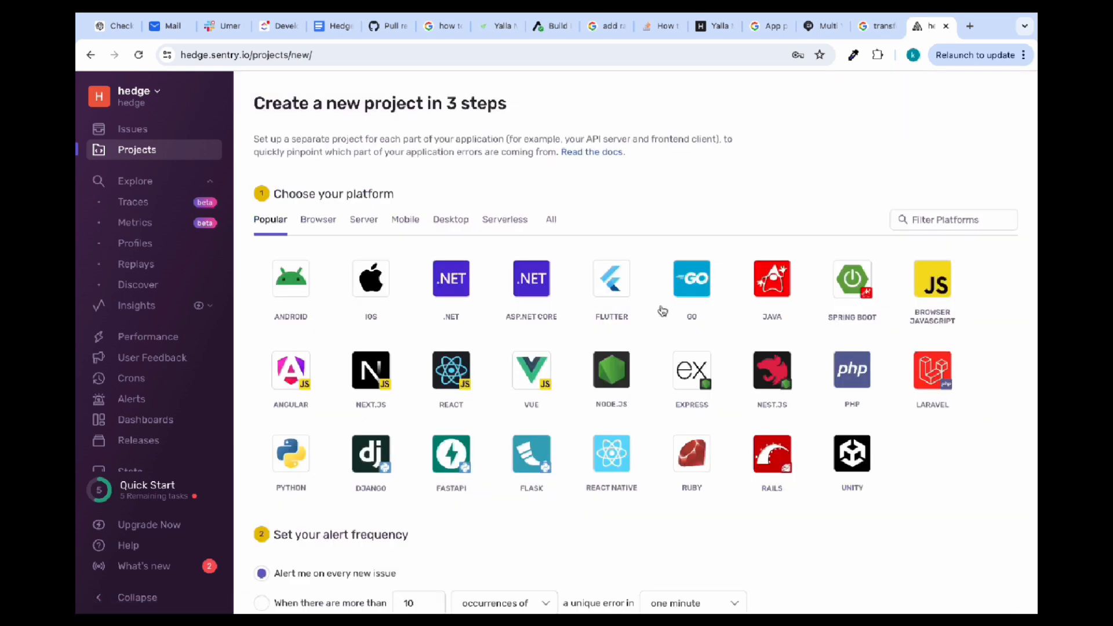
left_click(613, 464)
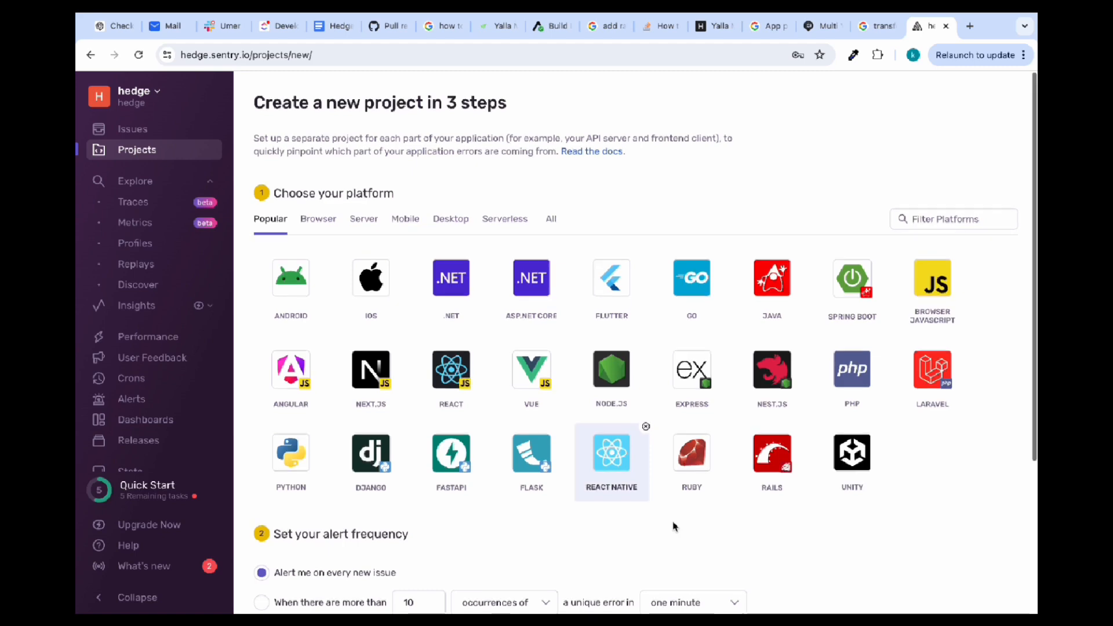
scroll(674, 526, "down", 2)
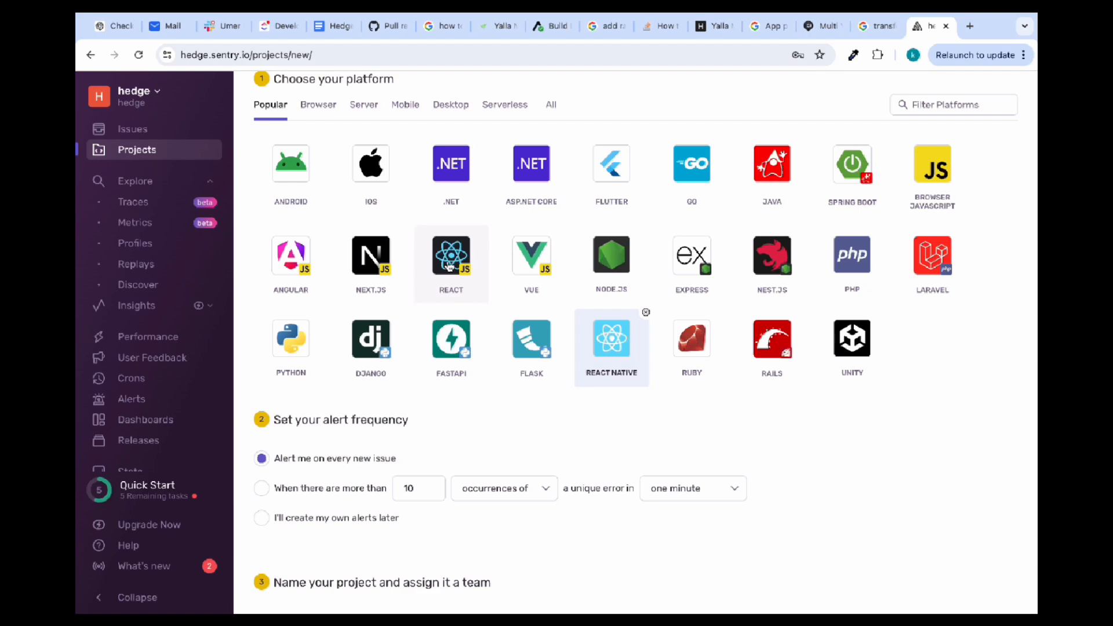
scroll(514, 390, "down", 2)
scroll(514, 390, "up", 1)
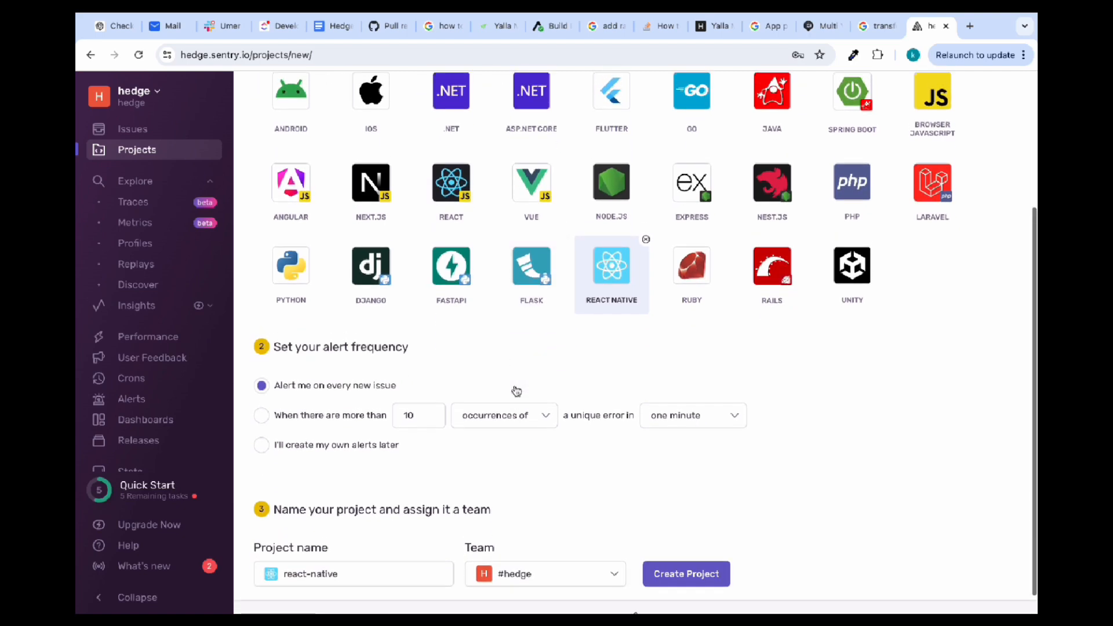
scroll(515, 412, "down", 1)
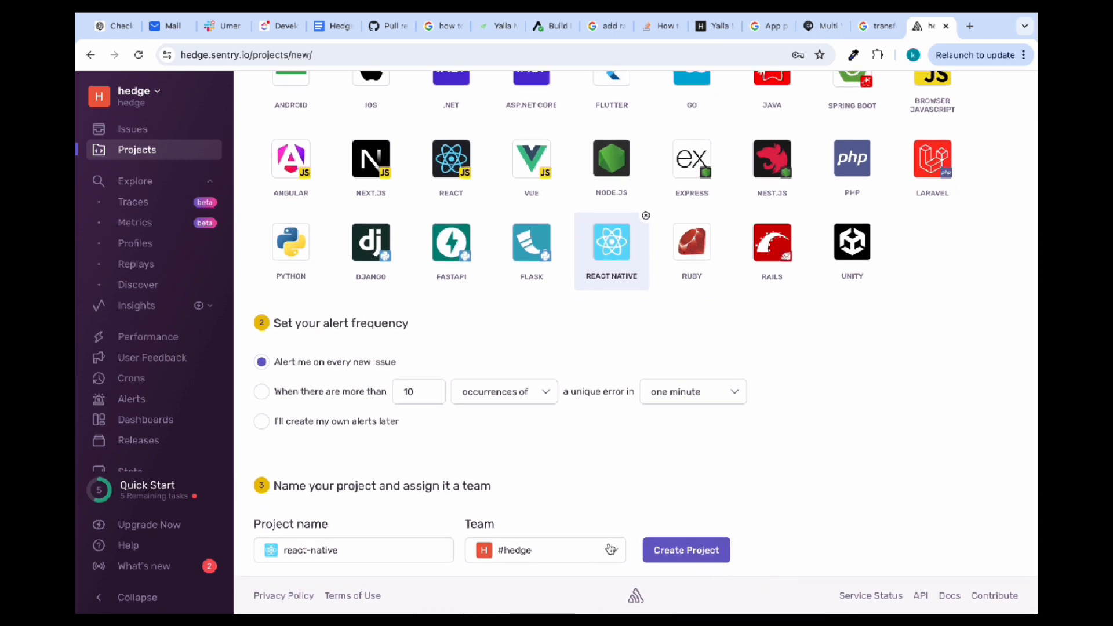
left_click(681, 549)
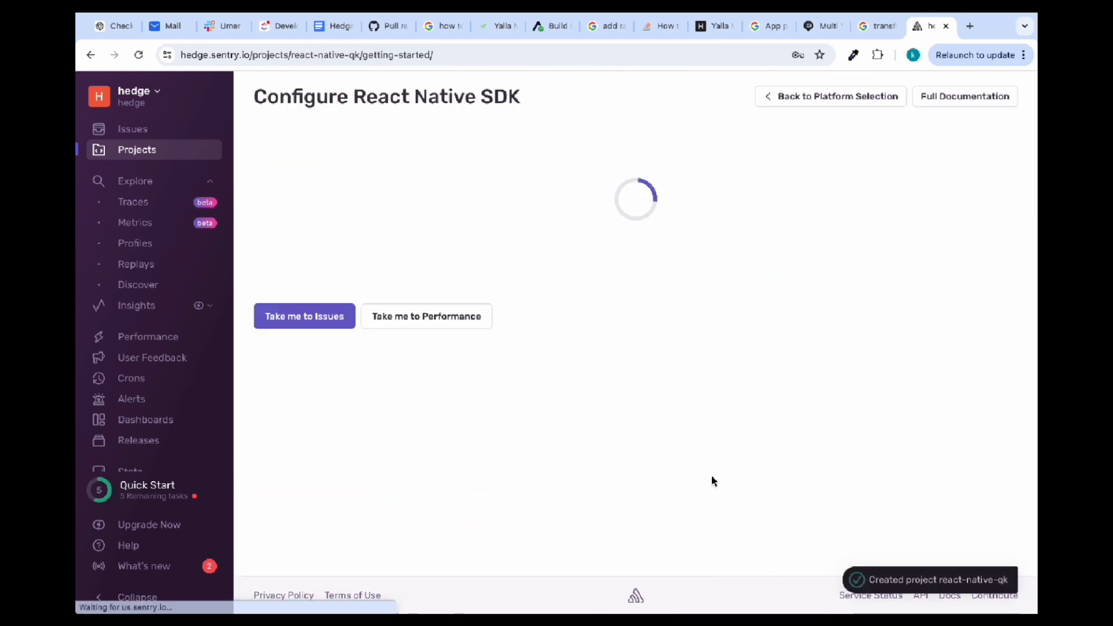
Examine the DSN in the React Native SDK configuration snippet and return to the Projects overview to look through the project cards
scroll(564, 331, "down", 3)
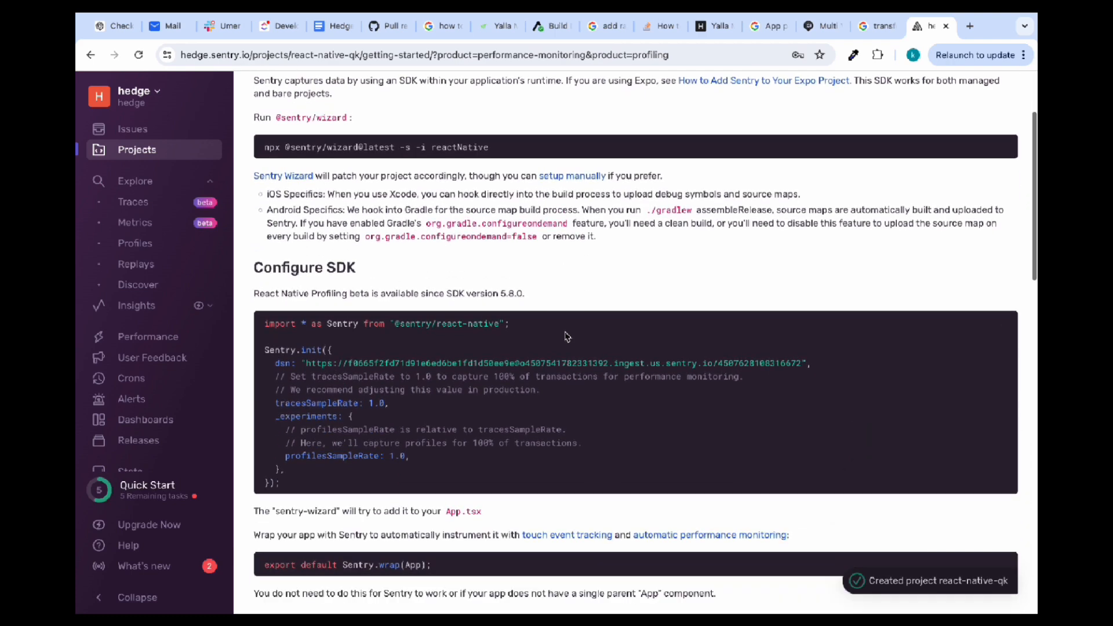
double_click(310, 343)
left_click_drag(345, 344, 736, 345)
left_click(716, 346)
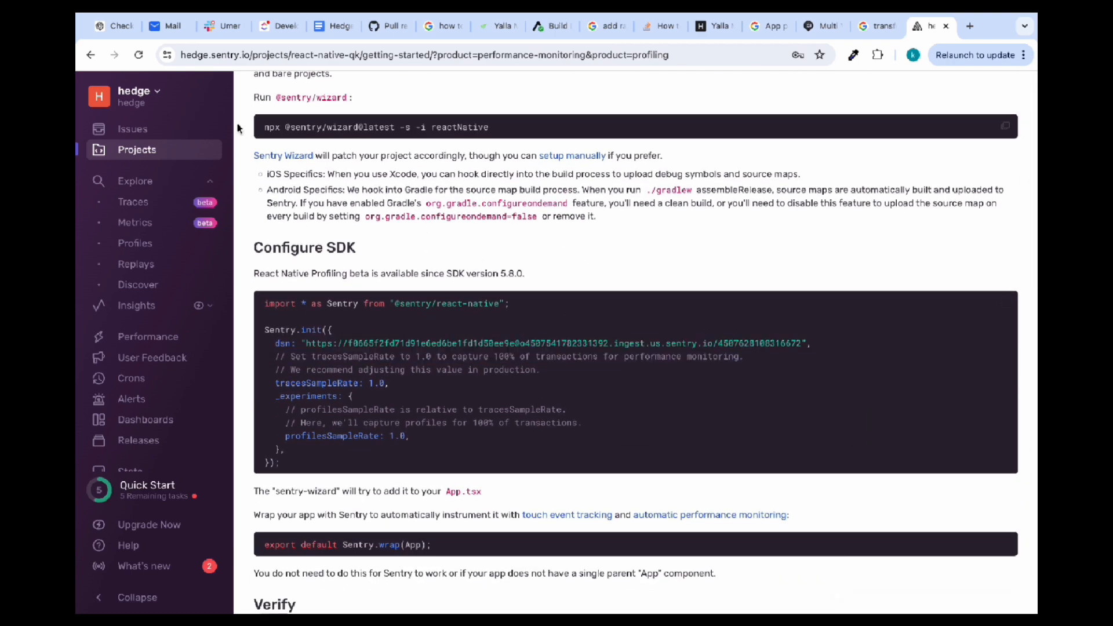
left_click(134, 151)
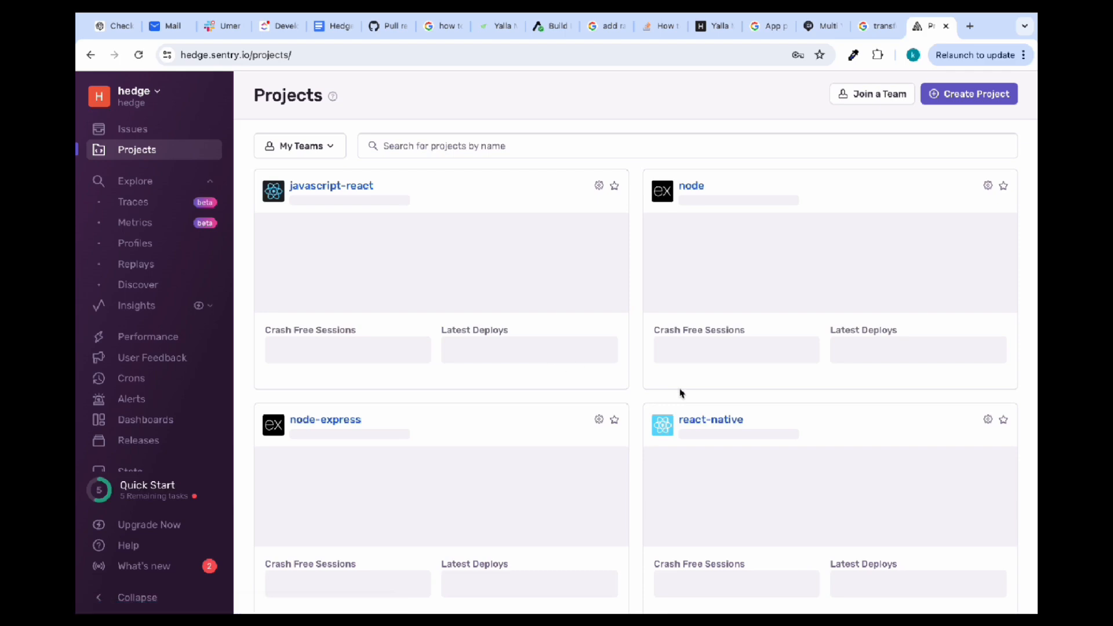
scroll(693, 390, "down", 3)
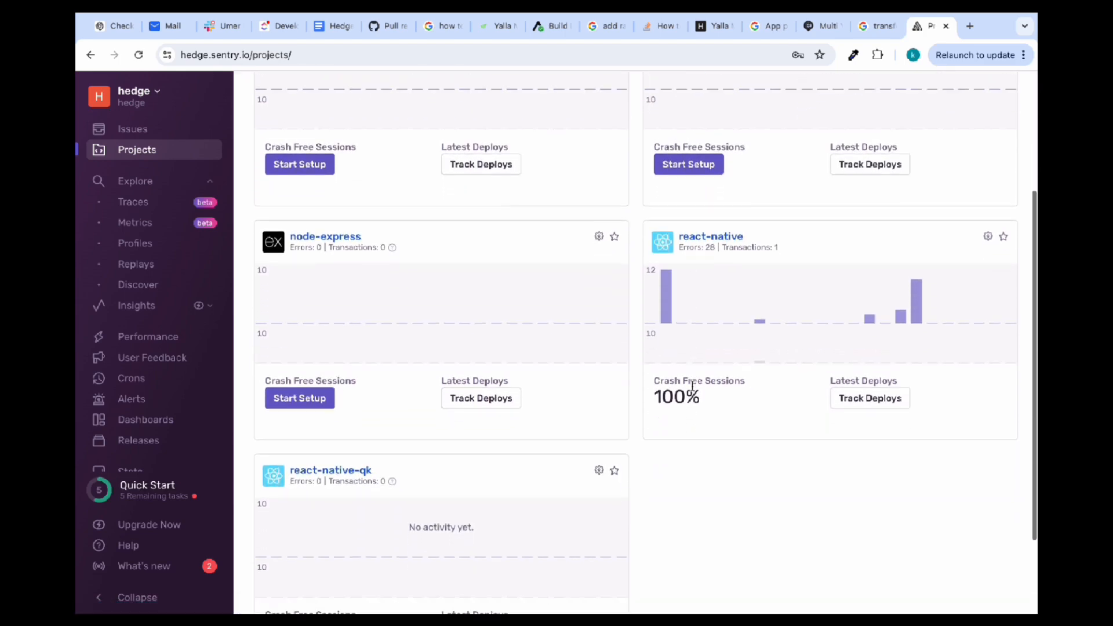
Create another project on the React platform for the #hedge team, keeping the name javascript-react and alerts on every new issue
scroll(554, 385, "up", 4)
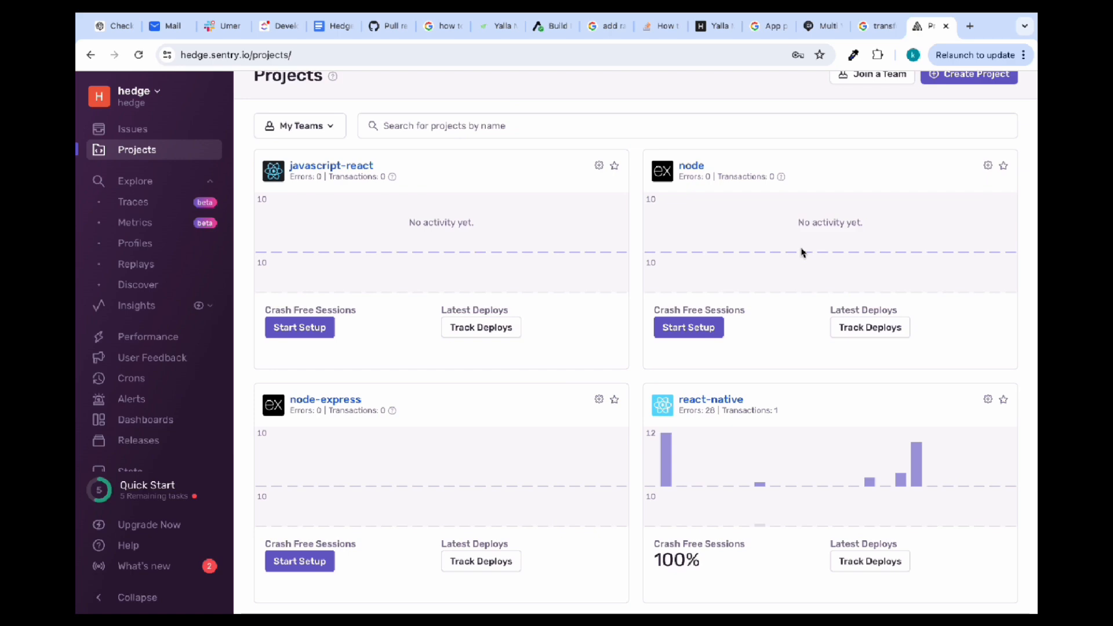
scroll(514, 214, "down", 4)
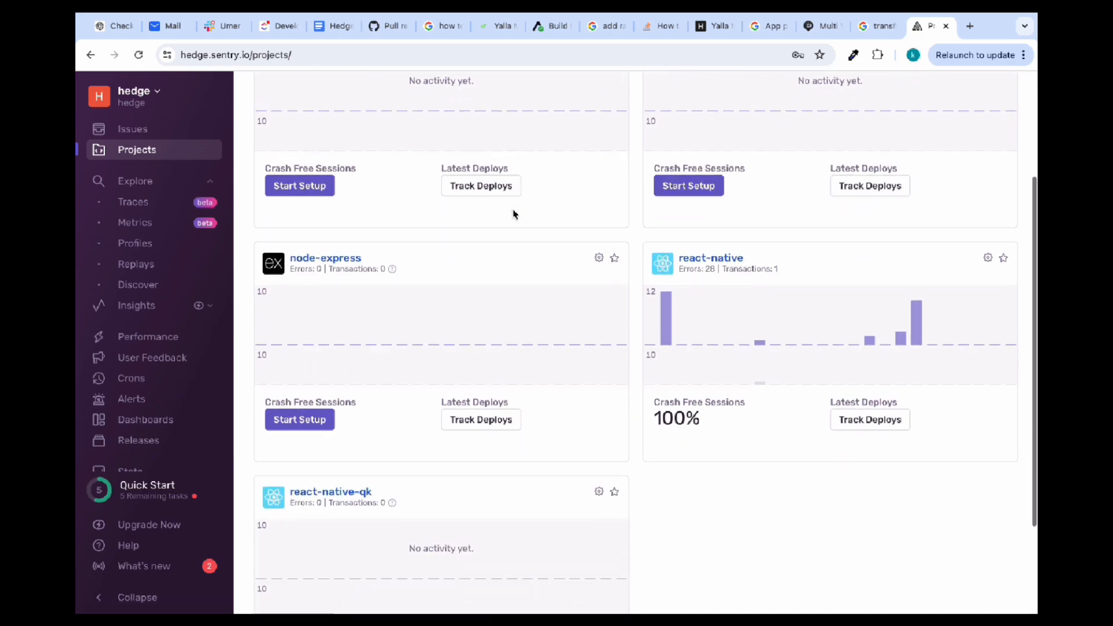
scroll(734, 198, "up", 5)
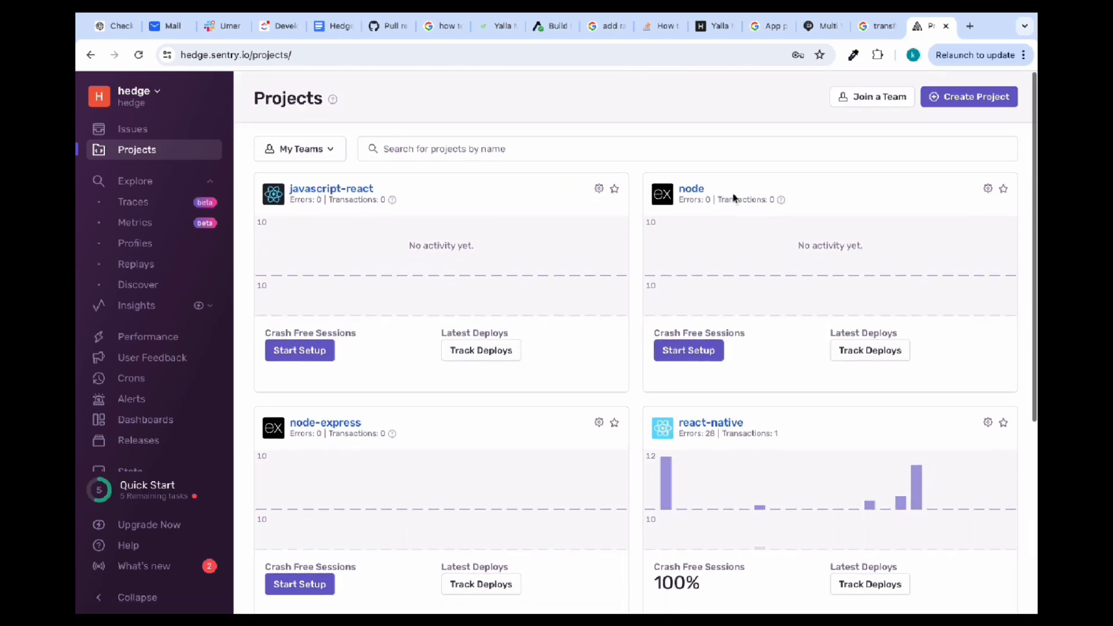
left_click(970, 100)
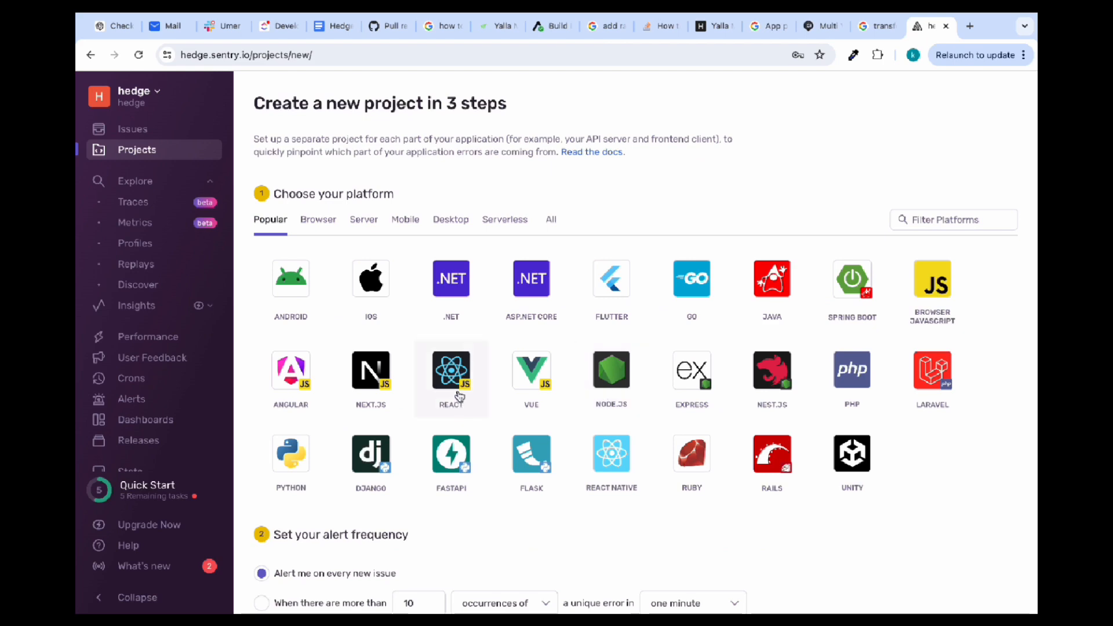
left_click(458, 394)
scroll(531, 400, "down", 4)
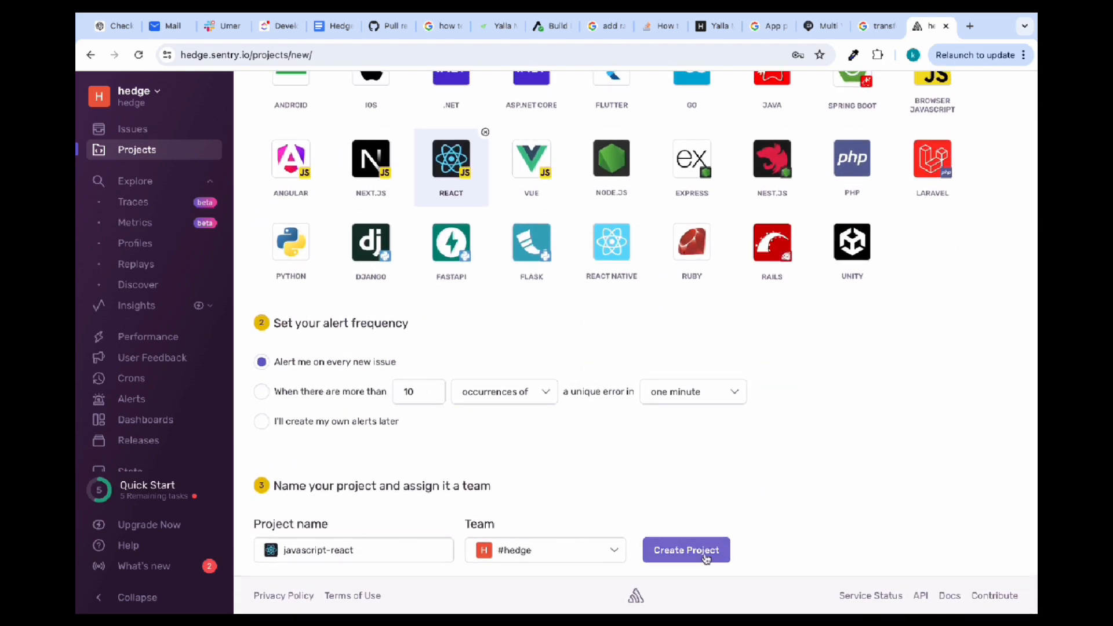
left_click(706, 555)
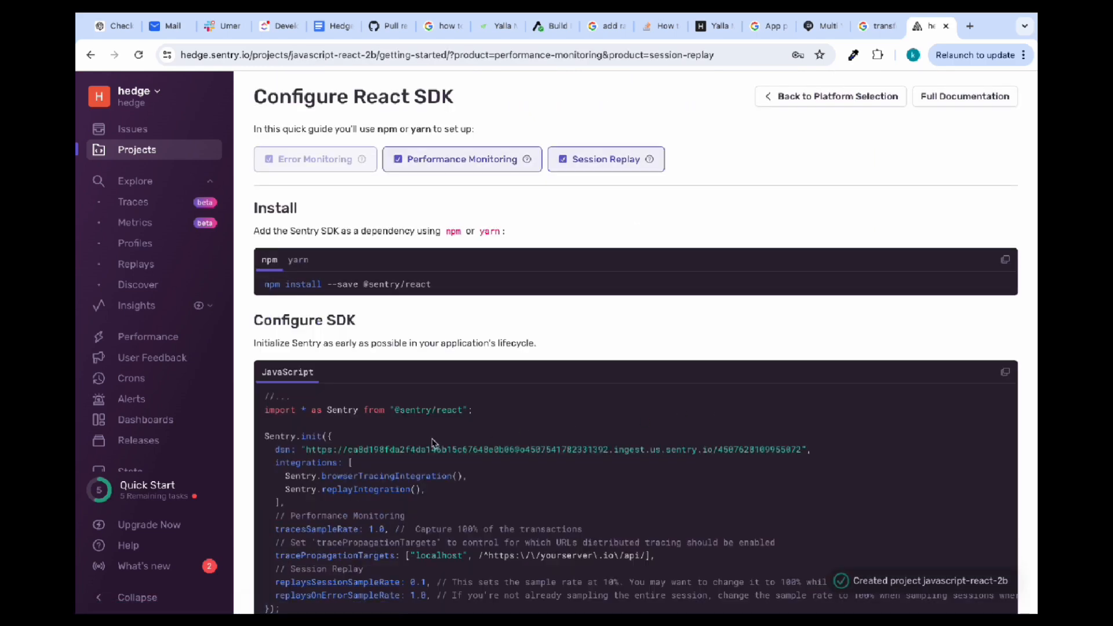
Examine the DSN in the React SDK configuration snippet, read through the rest of the guide and return to the Projects overview
left_click_drag(348, 450, 661, 450)
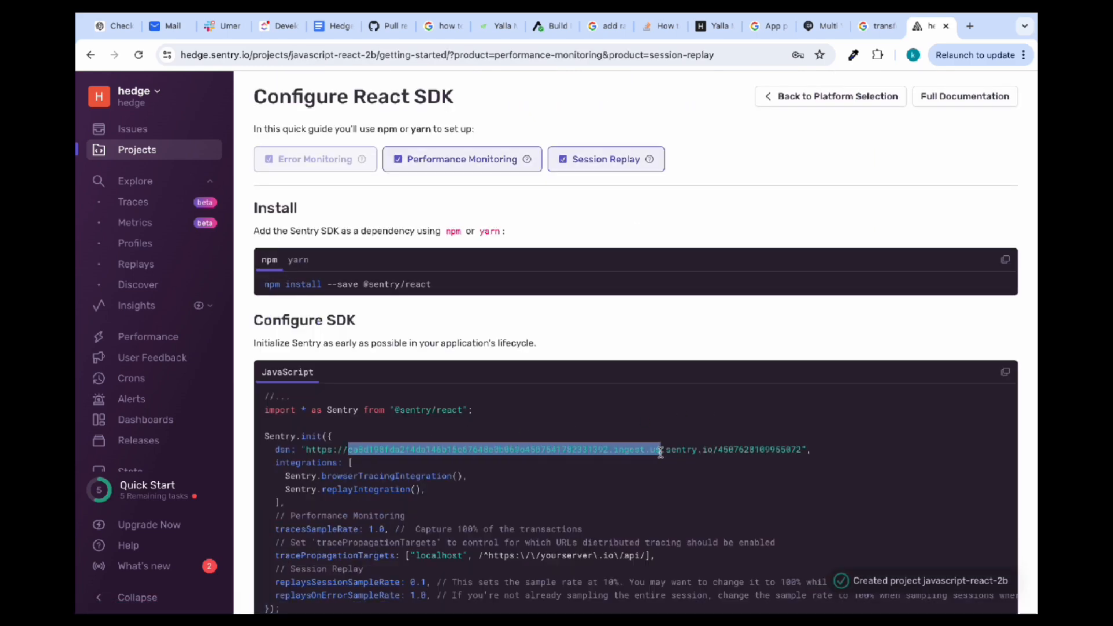
left_click(717, 452)
scroll(722, 470, "down", 8)
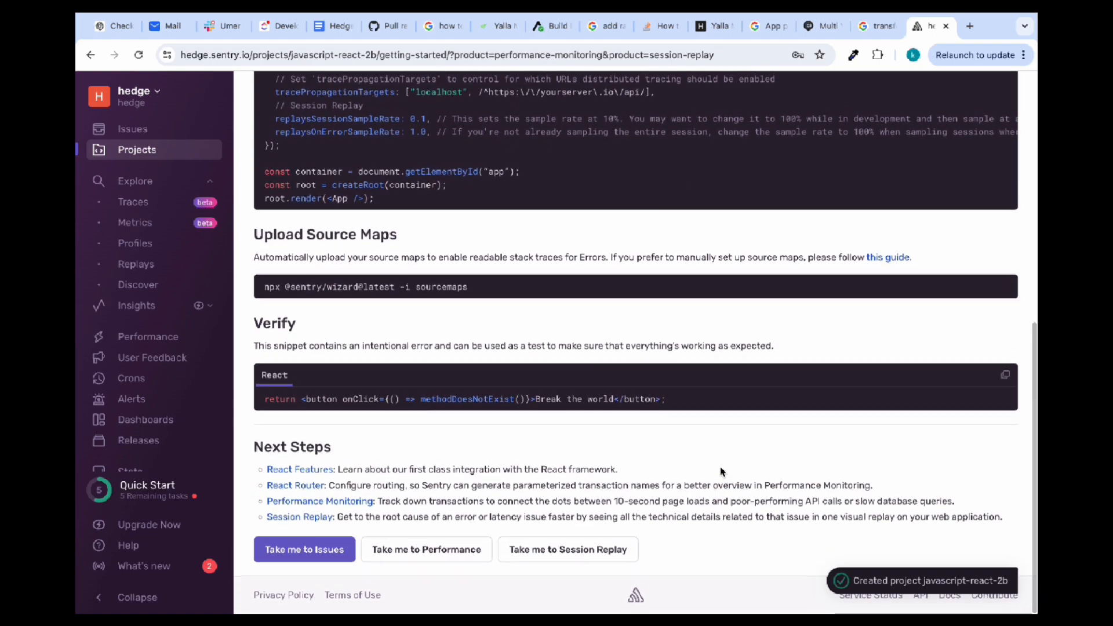
scroll(723, 472, "up", 8)
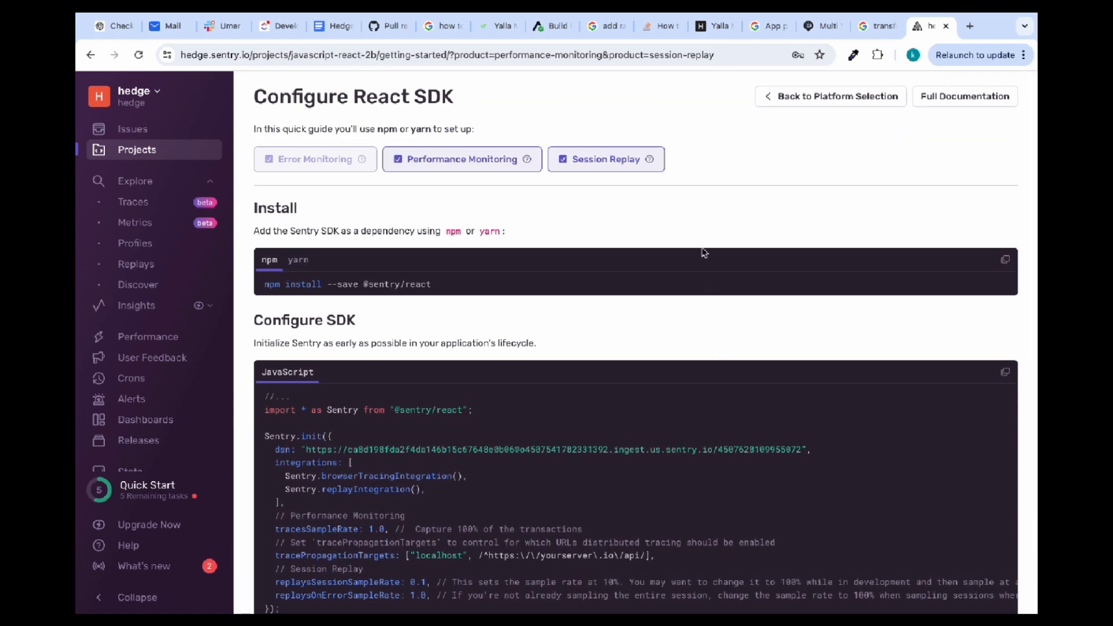
left_click(147, 150)
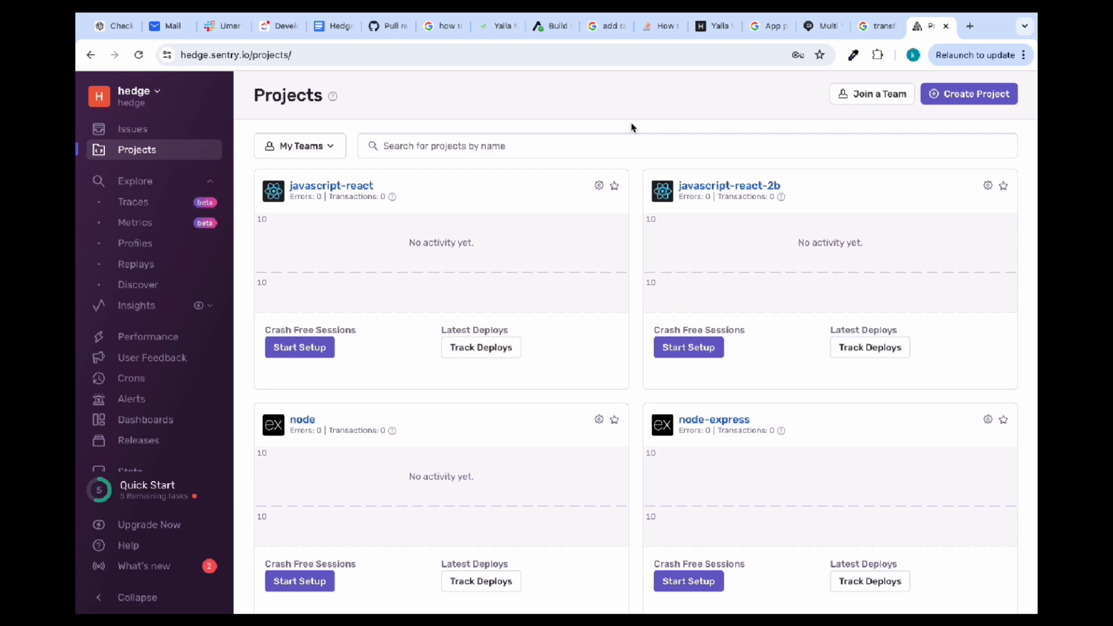
key("super+shift+5")
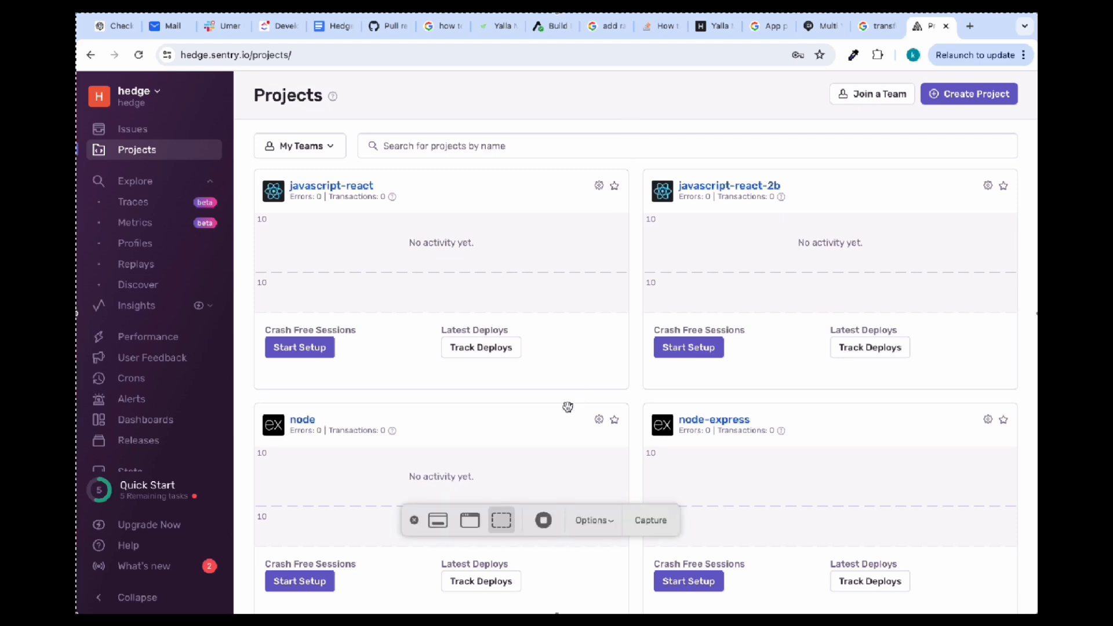
left_click(543, 520)
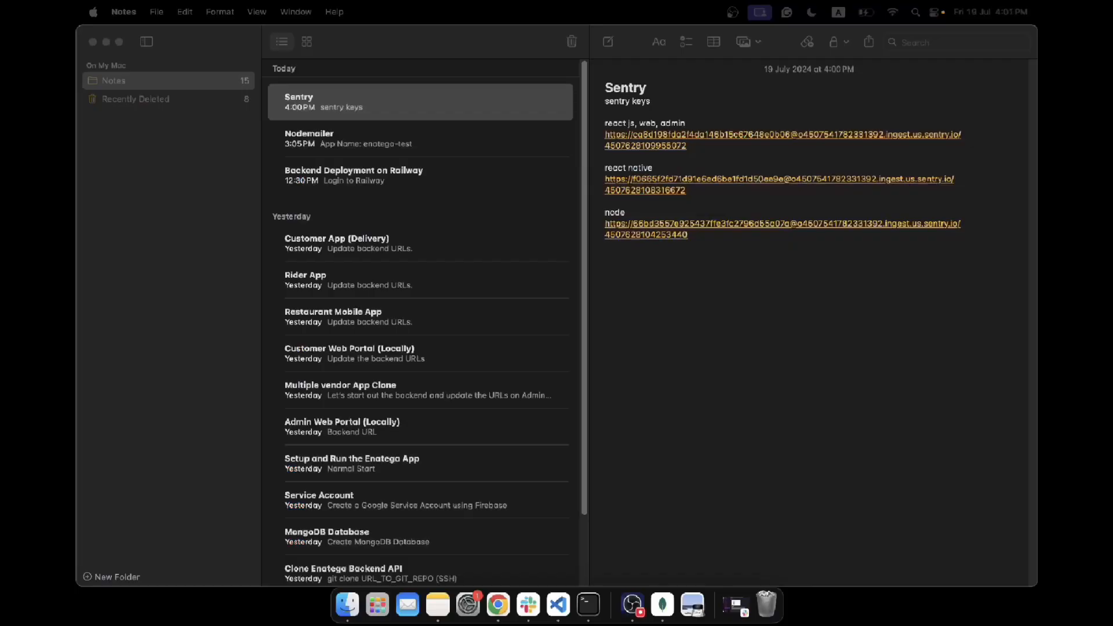
Look over the Sentry keys note, switch to Chrome and locate the Sentry Configuration section on the Enatega Configuration page
left_click(647, 88)
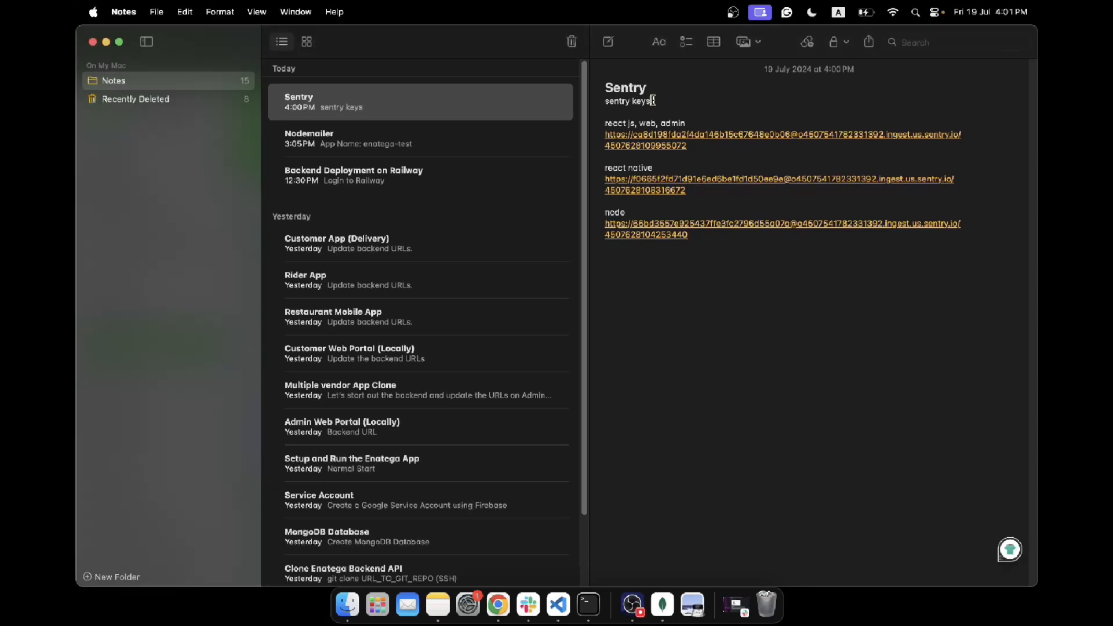
left_click_drag(647, 88, 608, 89)
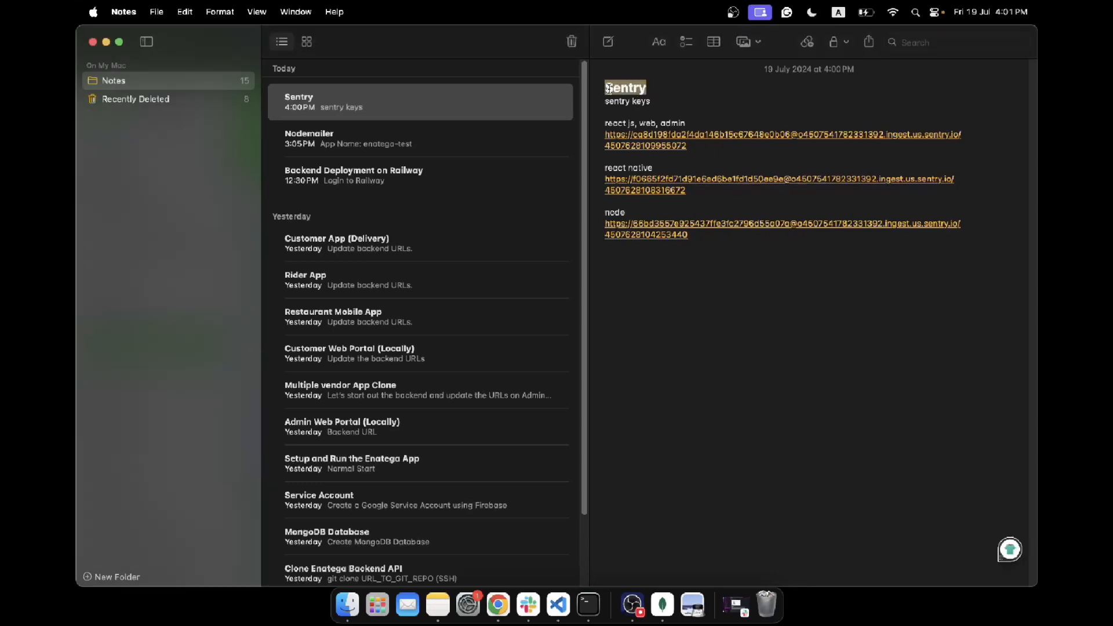
left_click(711, 249)
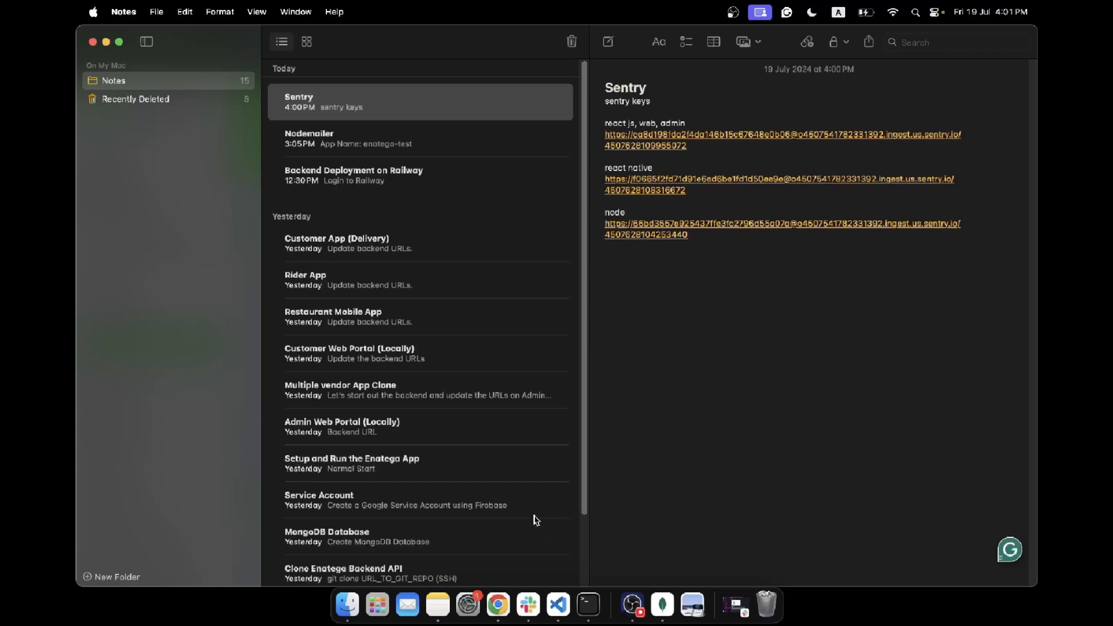
left_click(498, 605)
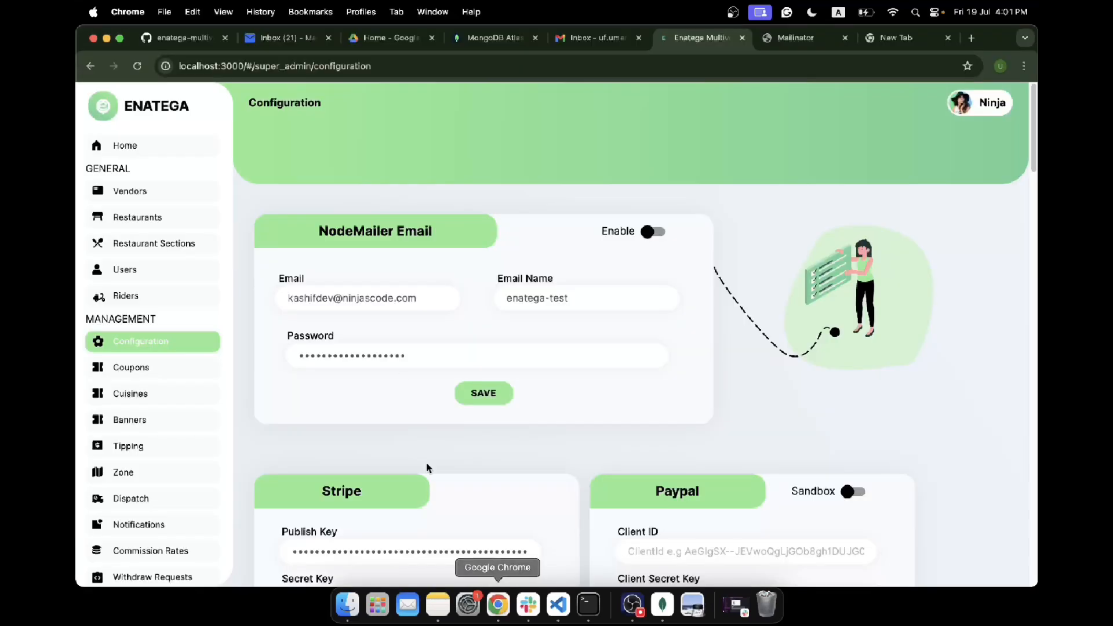
scroll(440, 272, "down", 15)
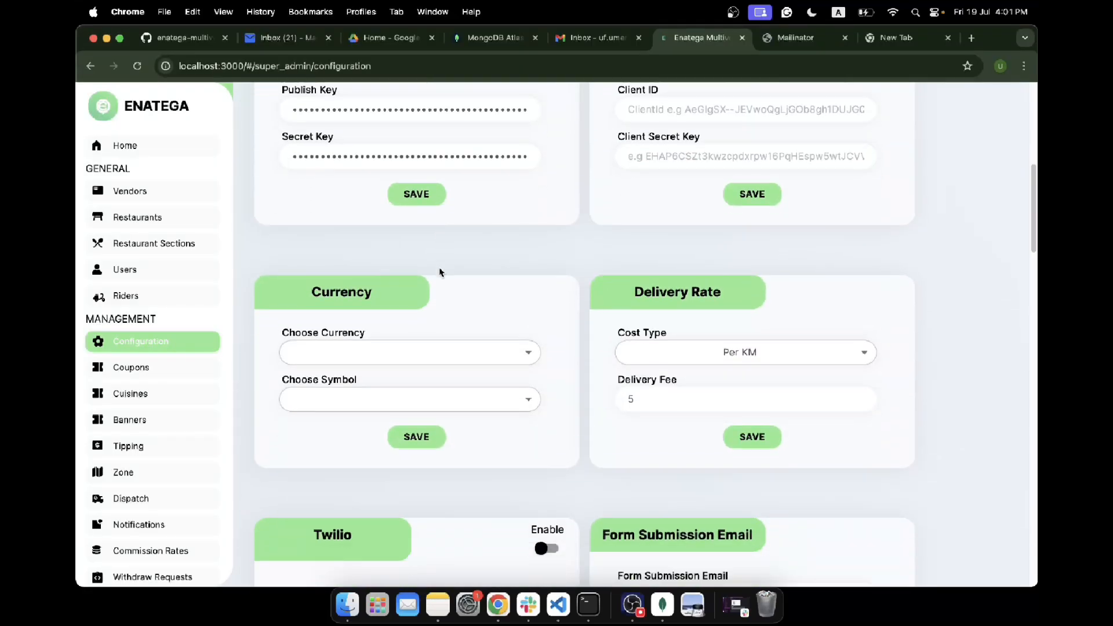
scroll(440, 272, "down", 2)
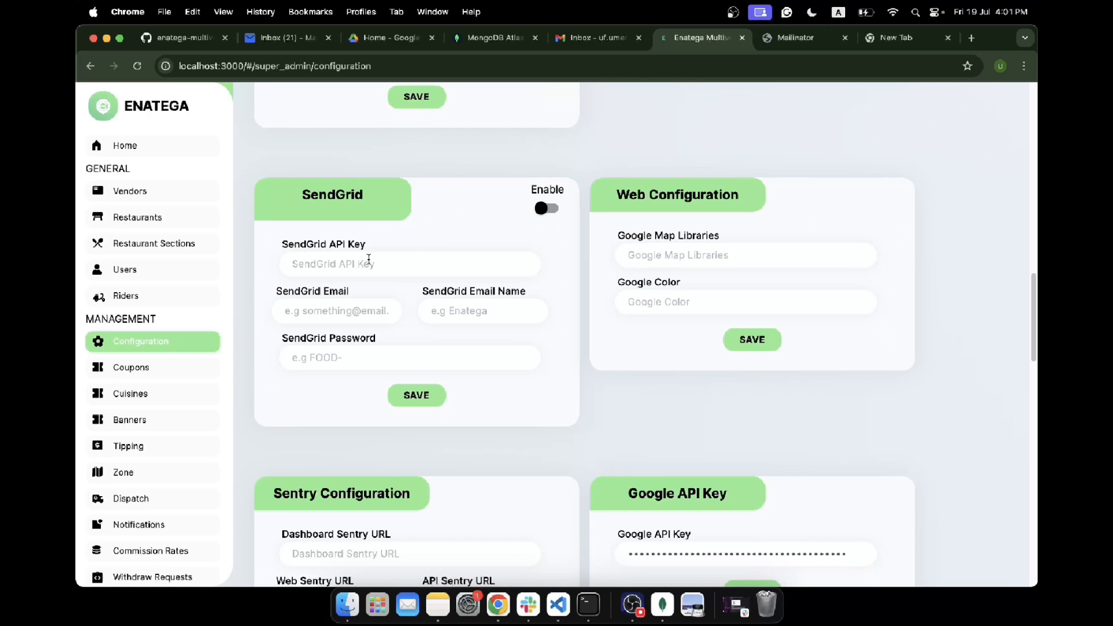
scroll(368, 259, "down", 8)
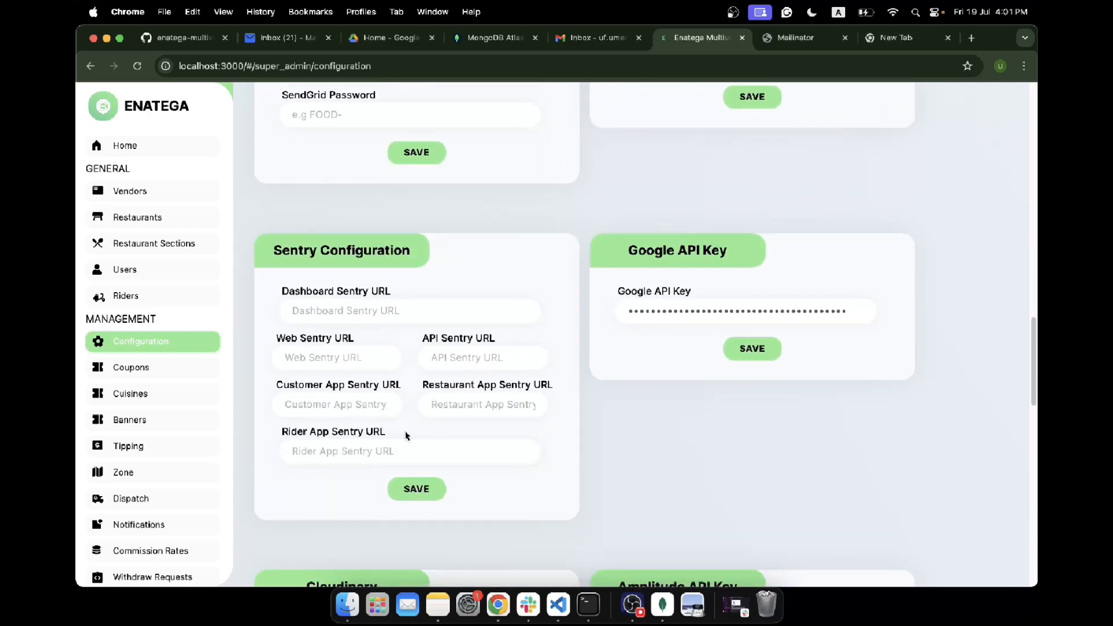
Copy the react js, web, admin Sentry DSN from the note in Notes into Chrome's Dashboard Sentry URL and Web Sentry URL fields
left_click(354, 312)
left_click(446, 603)
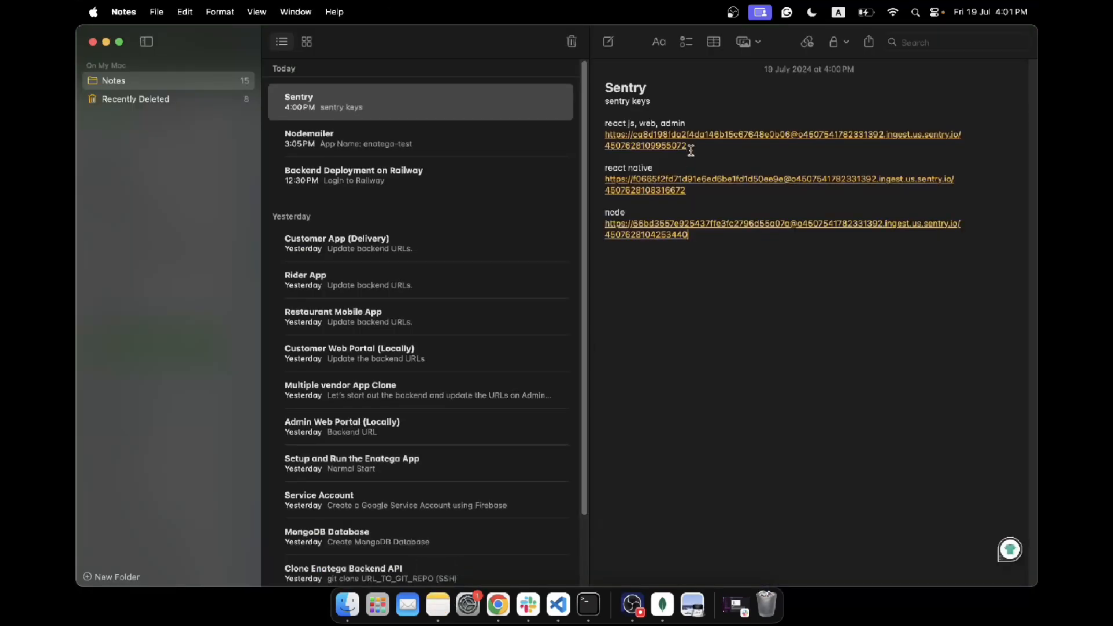
left_click_drag(687, 146, 602, 133)
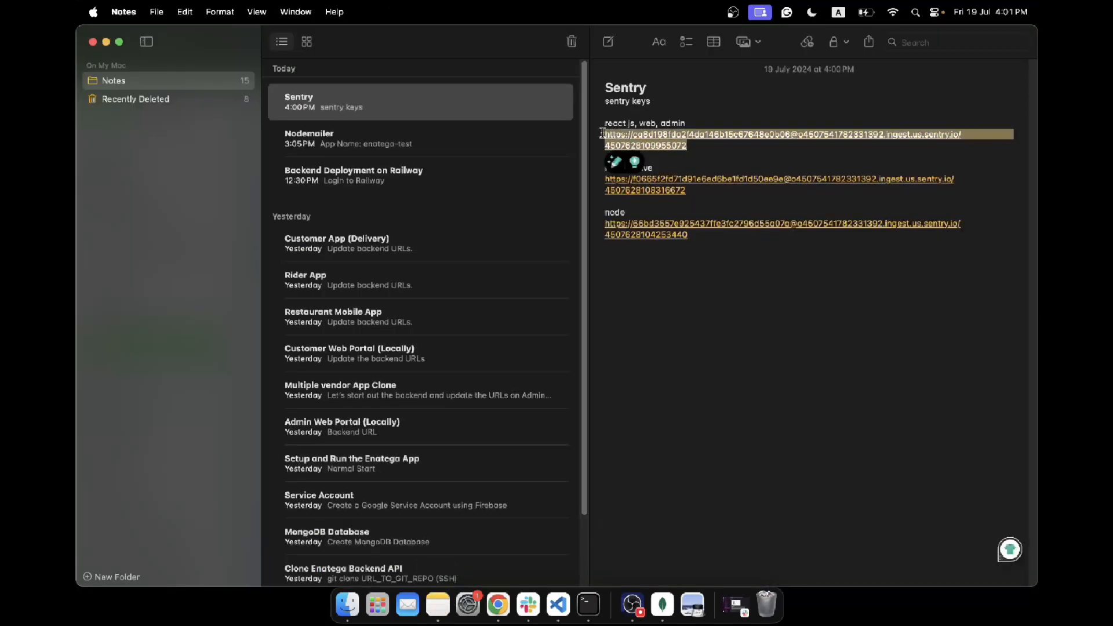
key("super+c")
left_click(498, 606)
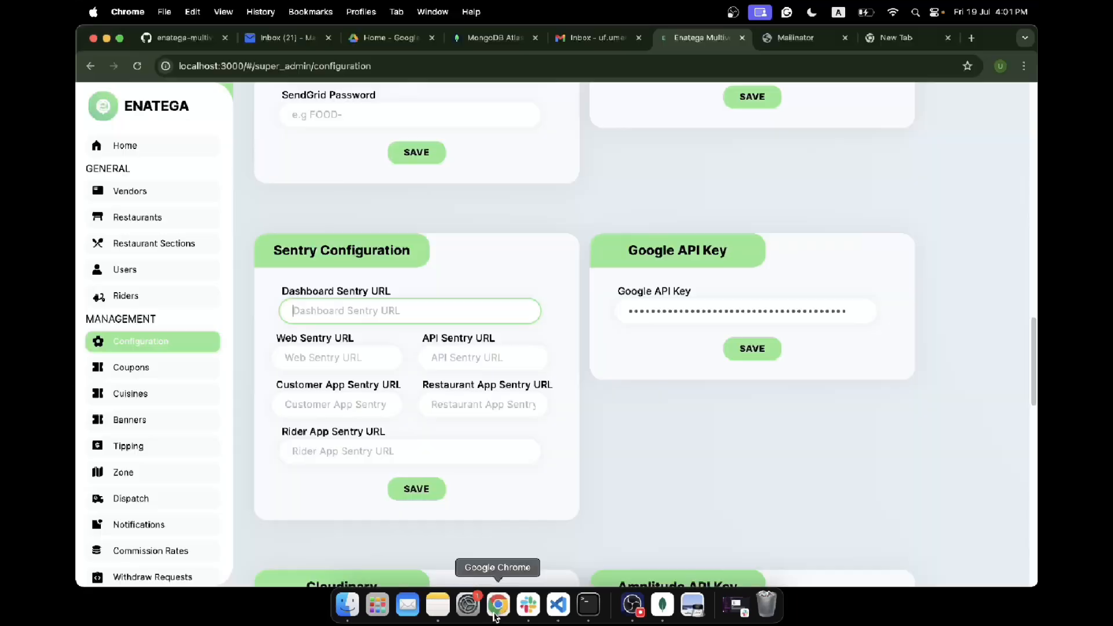
key("super+v")
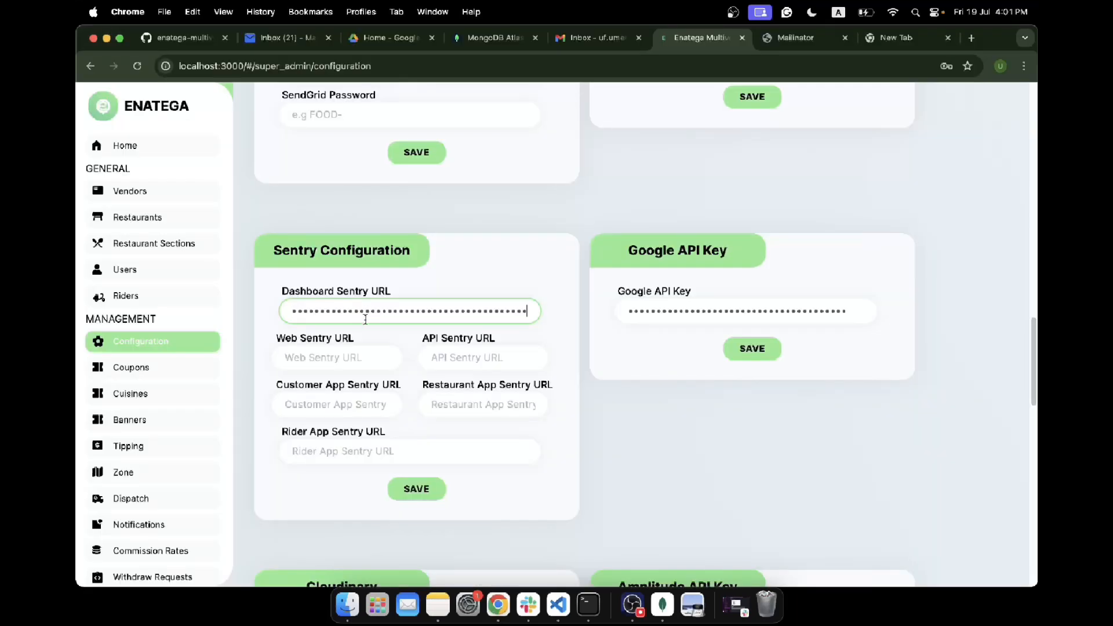
left_click(340, 360)
key("super+v")
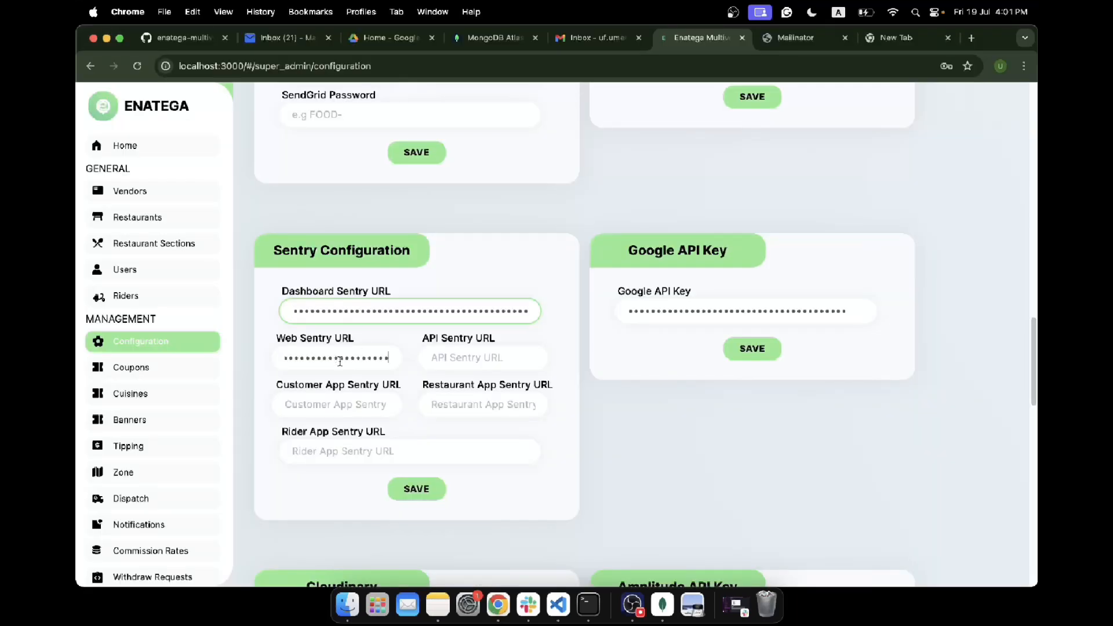
Copy the node Sentry DSN from the note in Notes into the API Sentry URL field in Chrome
left_click(434, 354)
left_click(438, 605)
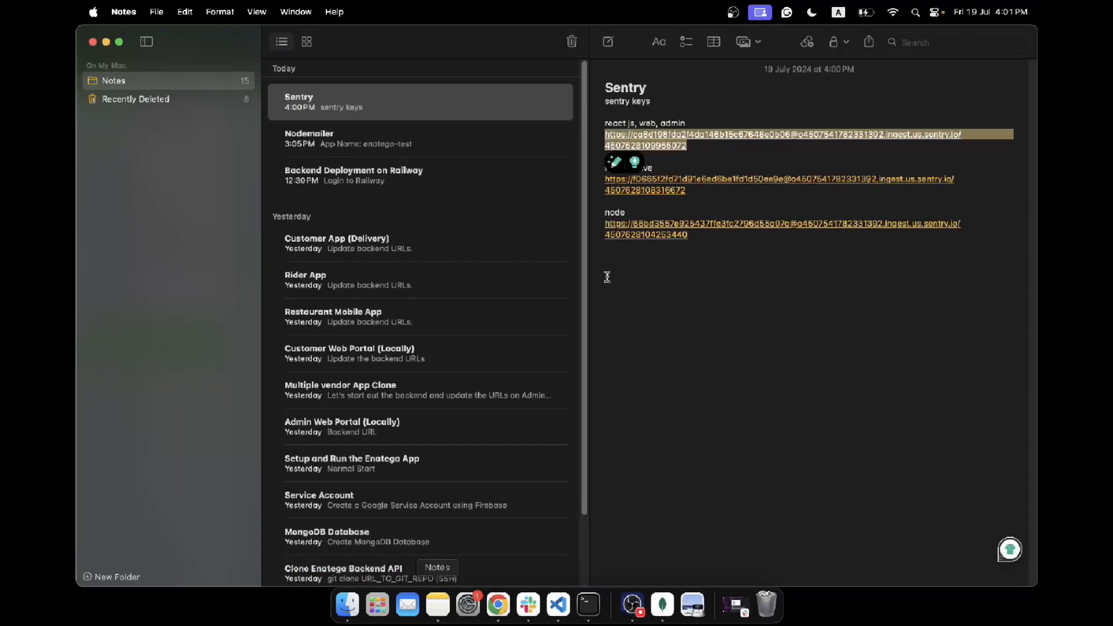
left_click_drag(690, 237, 603, 226)
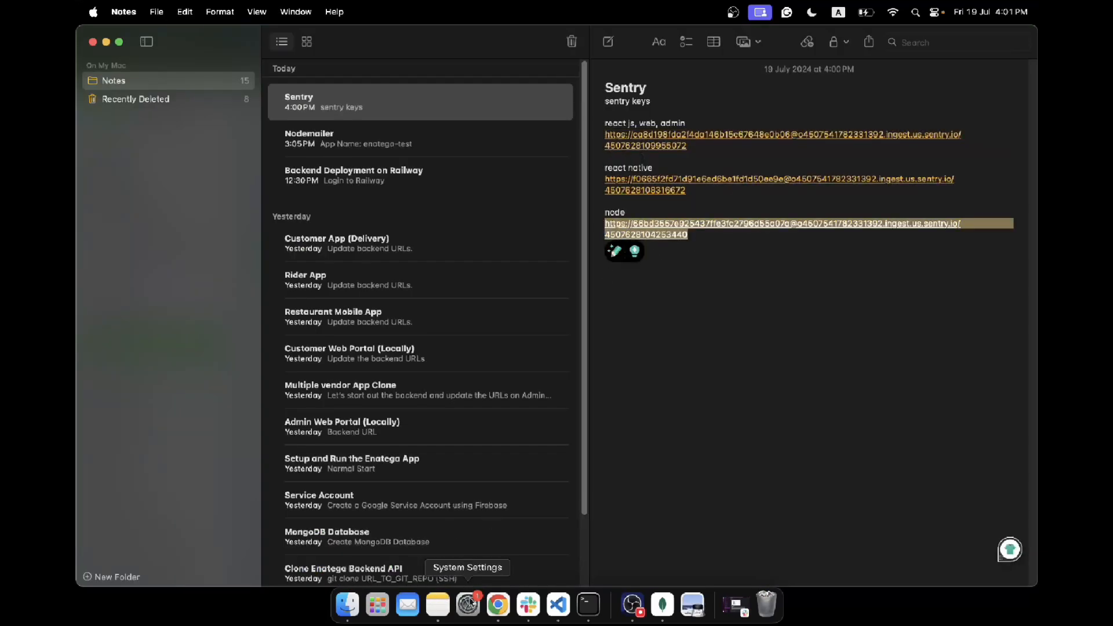
left_click(497, 605)
left_click(449, 358)
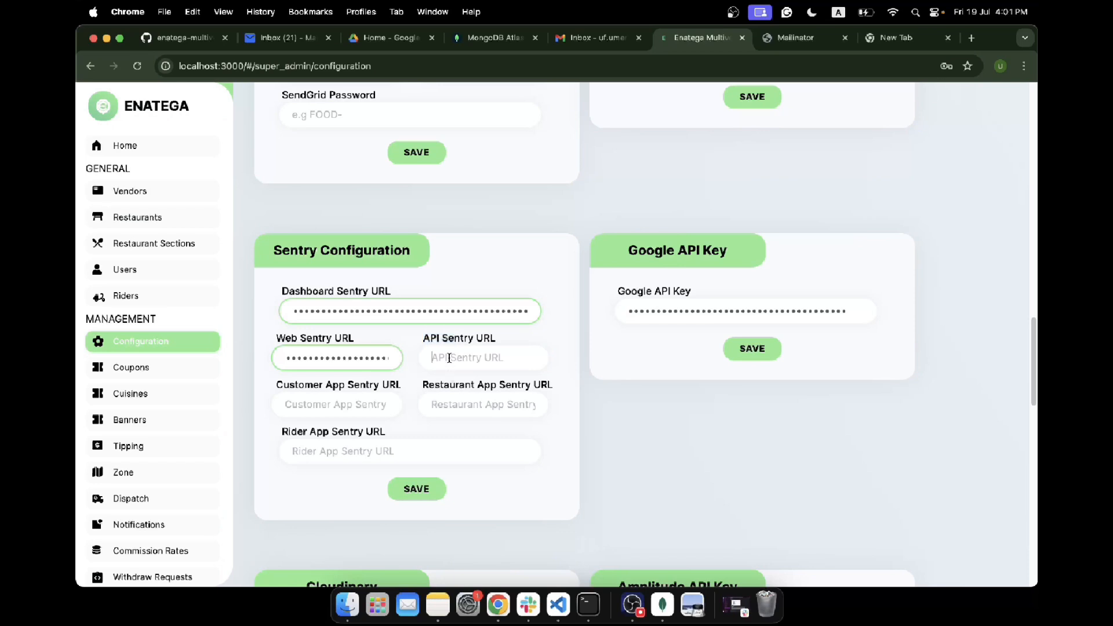
key("super+v")
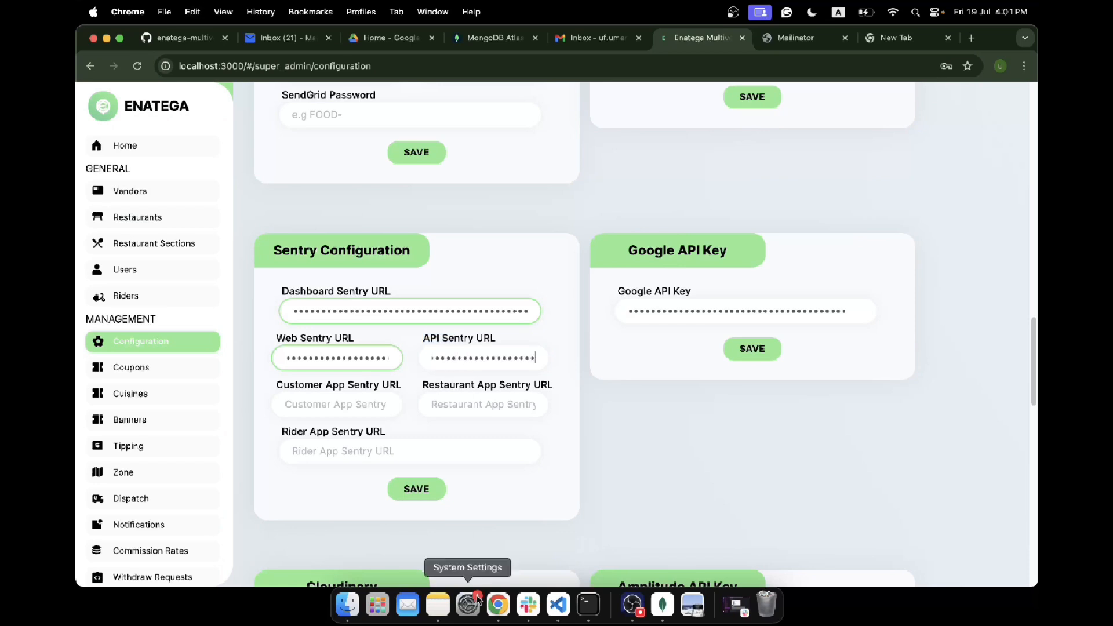
Copy the react native Sentry DSN from the note in Notes into the Customer App Sentry URL field in Chrome
left_click(353, 400)
left_click(412, 443)
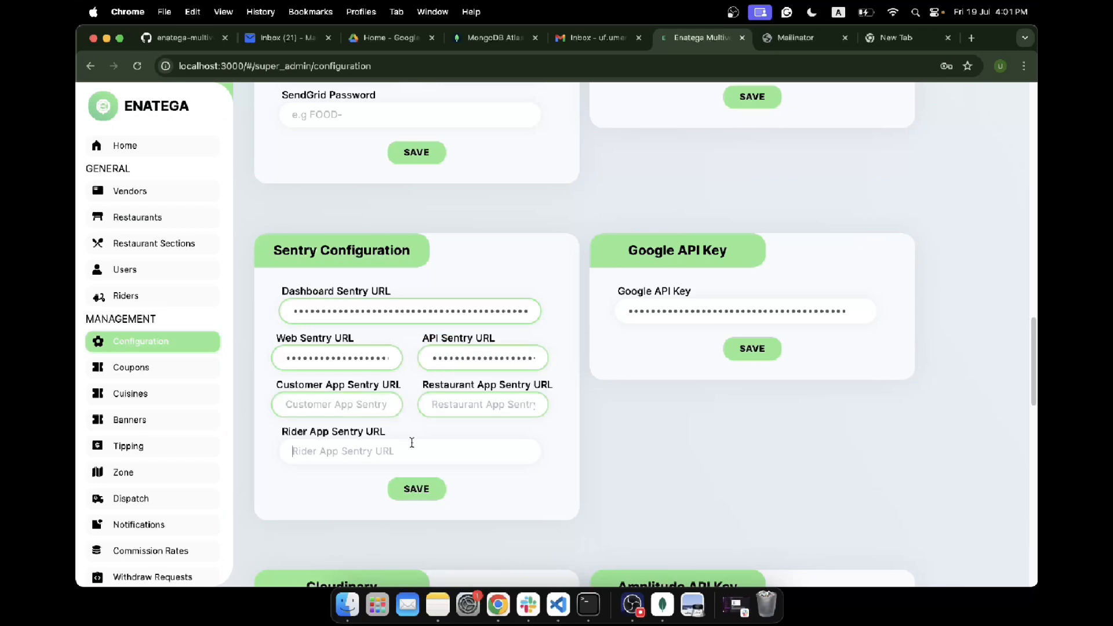
left_click(438, 605)
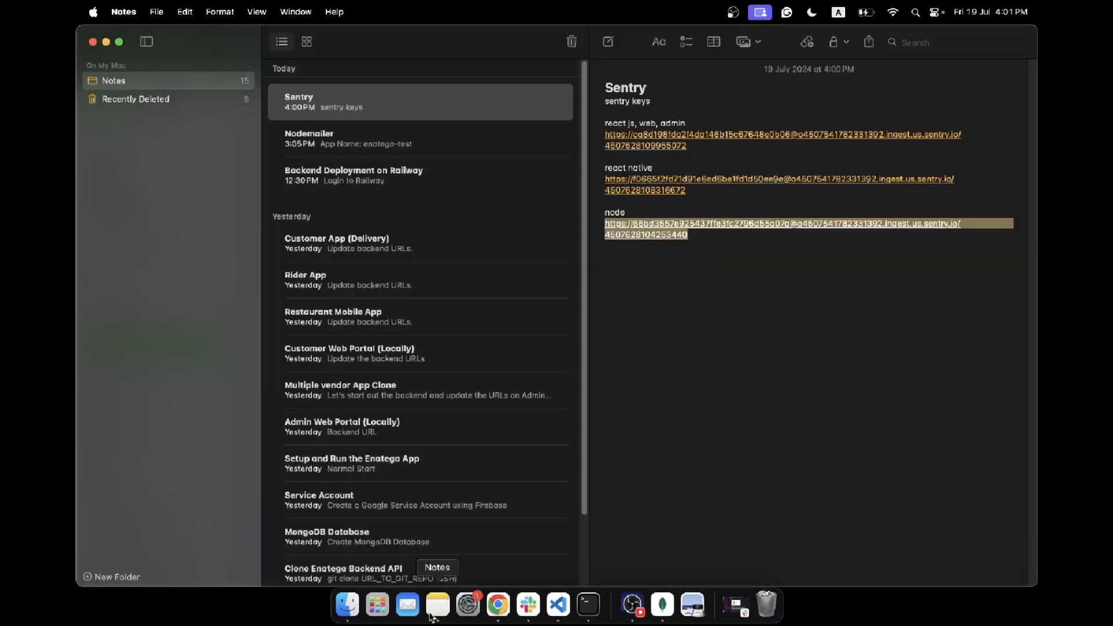
left_click(688, 189)
left_click_drag(689, 189, 605, 179)
left_click(497, 605)
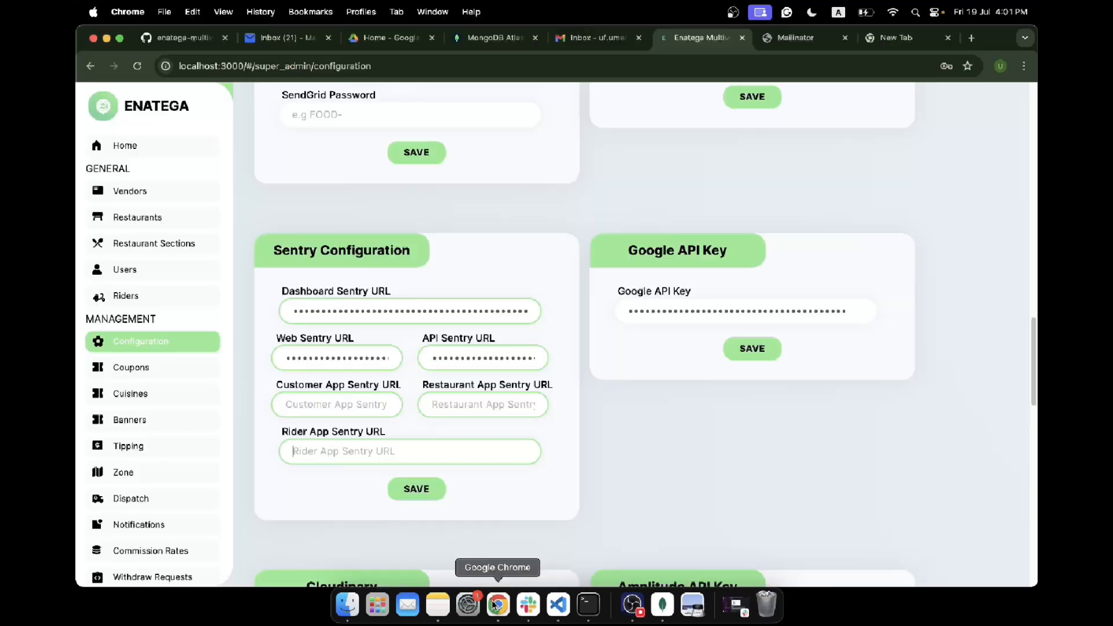
key("super+v")
Paste the same react native DSN into the Restaurant App and Rider App Sentry URL fields and save the Sentry configuration
left_click(432, 404)
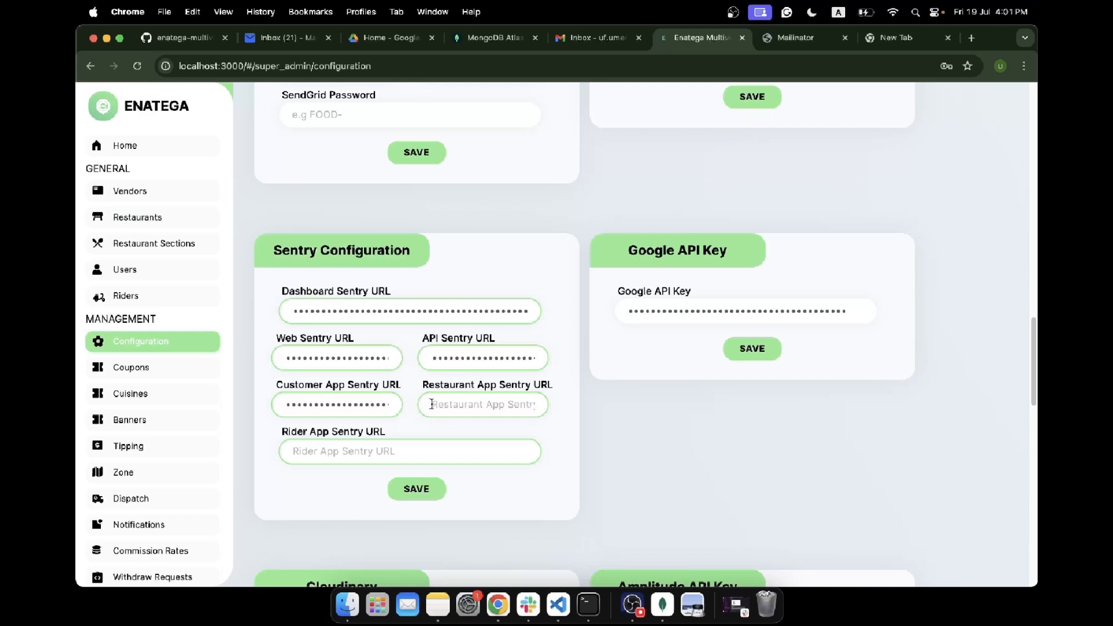
key("super+v")
left_click(426, 446)
key("super+v")
left_click(418, 490)
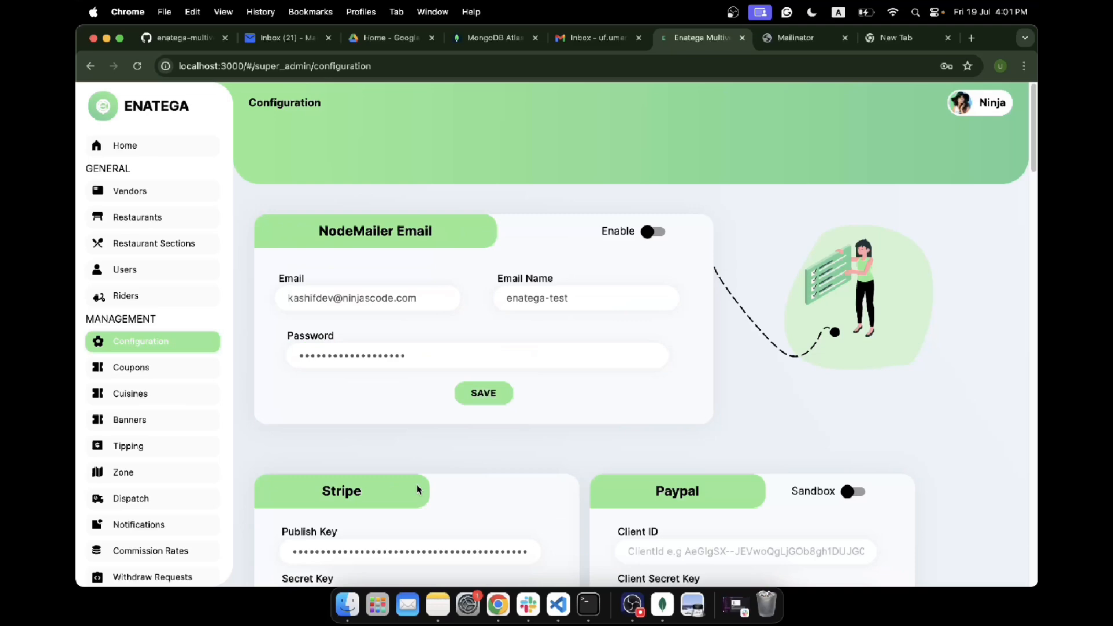
scroll(418, 490, "down", 15)
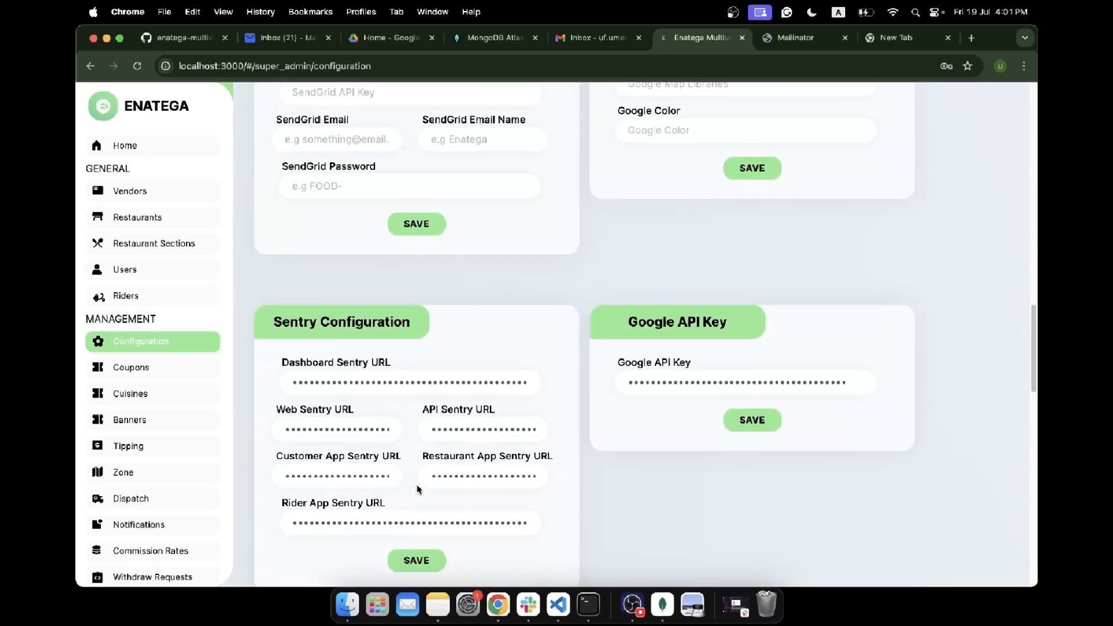